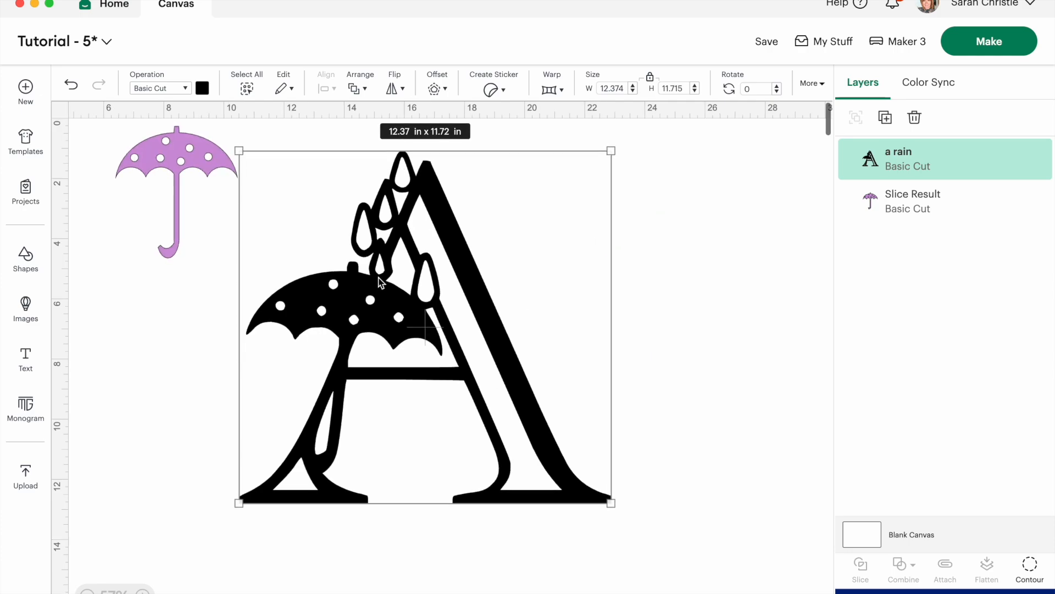
Send the letter A to the back and fit the purple umbrella over the letter's umbrella at about 6.55 by 7.08 in.
right_click(379, 278)
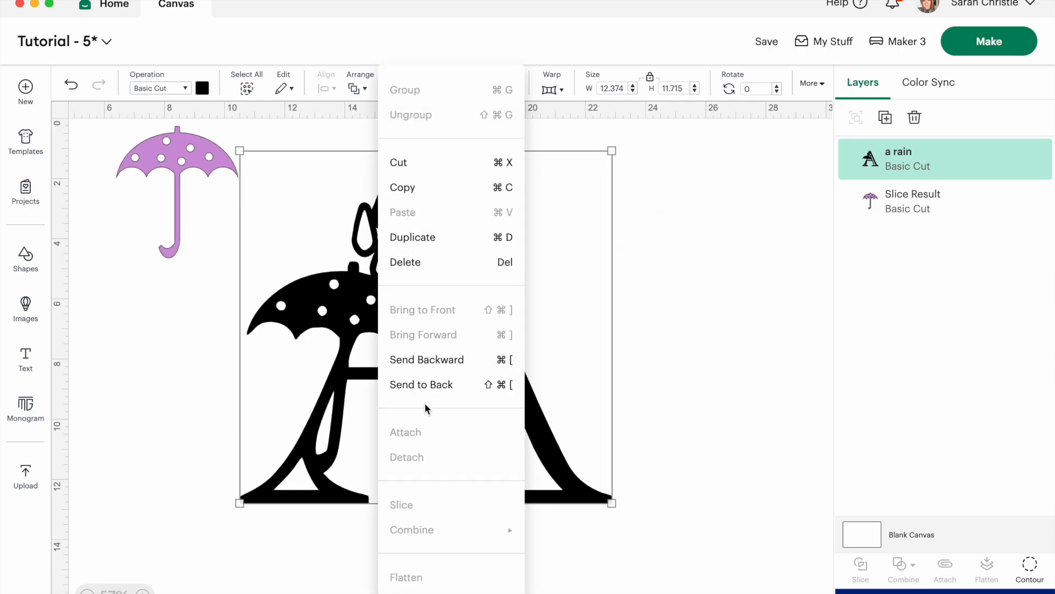
left_click(423, 384)
left_click_drag(148, 152, 292, 293)
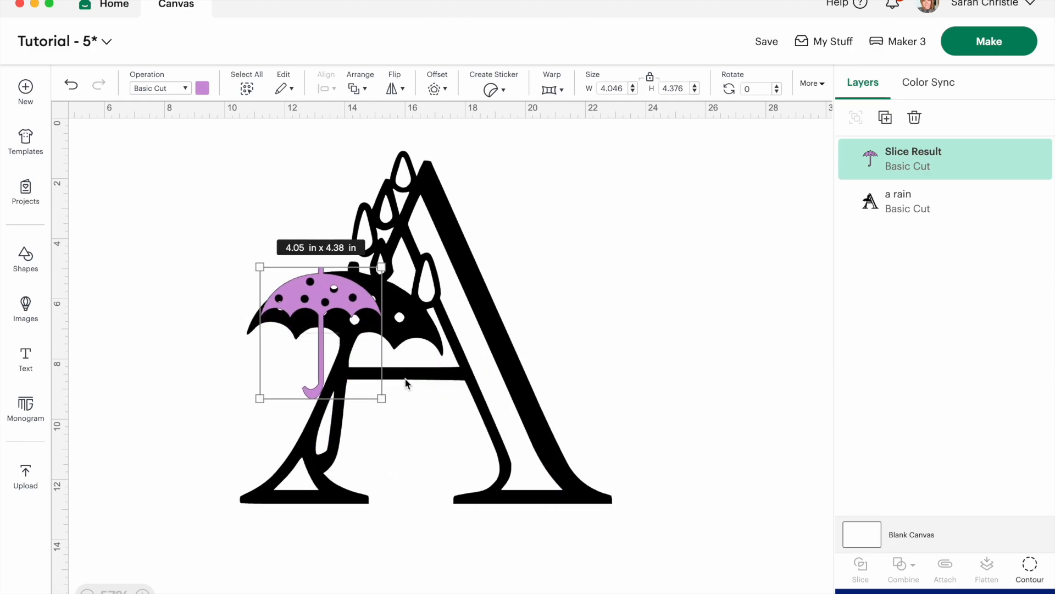
left_click_drag(381, 398, 392, 476)
left_click_drag(347, 336, 333, 328)
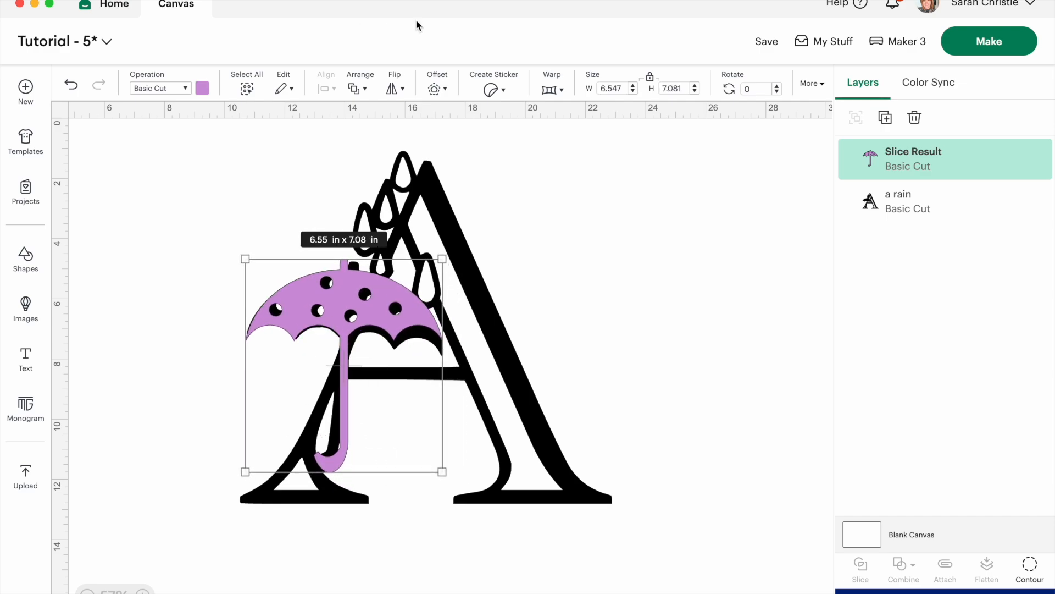
Rotate the purple umbrella to 5 degrees so that it lines up with the umbrella in the letter.
left_click(777, 86)
left_click(776, 87)
left_click(776, 86)
left_click(776, 86)
left_click(776, 86)
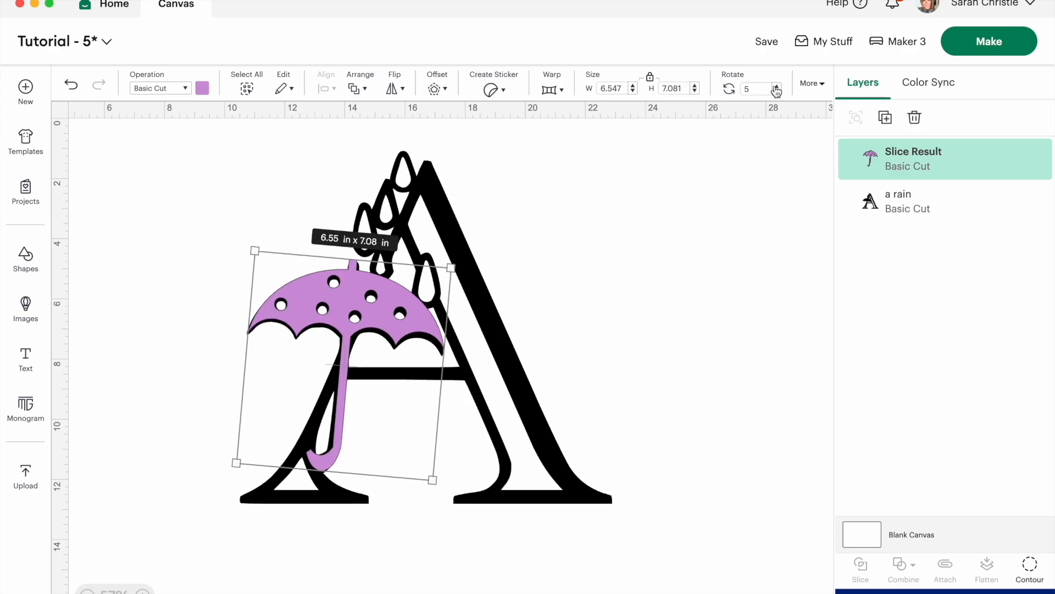
left_click(776, 86)
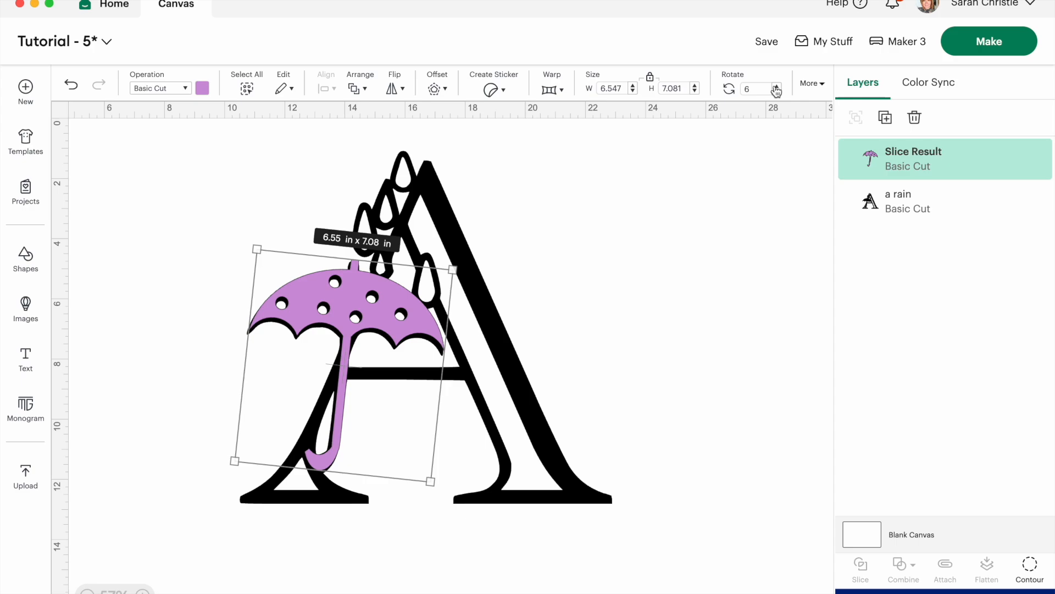
left_click(776, 91)
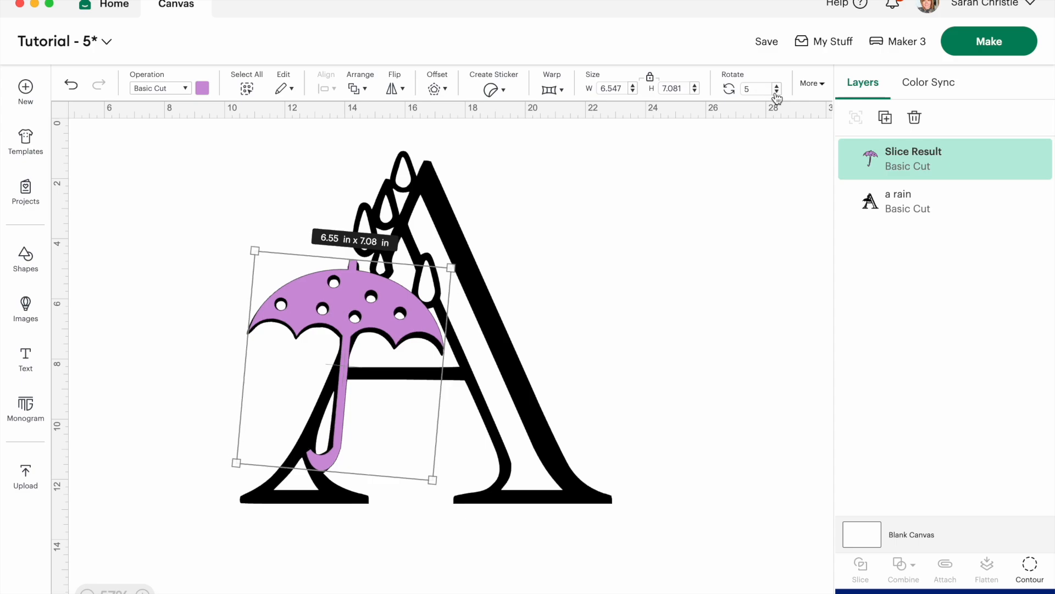
Group the purple umbrella with the letter A and scale the group down to about 4.84 in wide.
left_click_drag(737, 547, 261, 130)
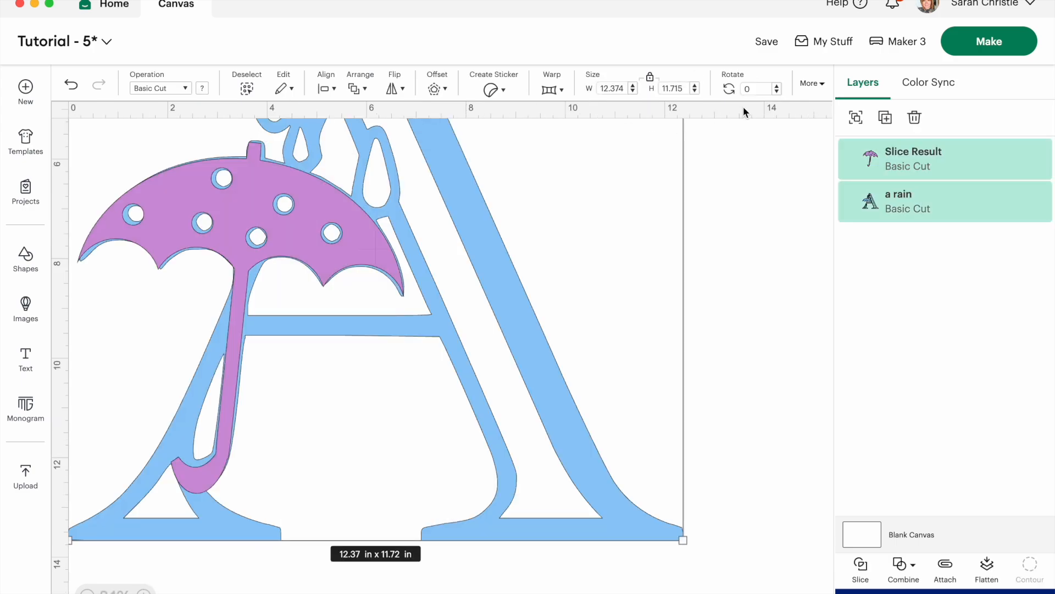
left_click(856, 117)
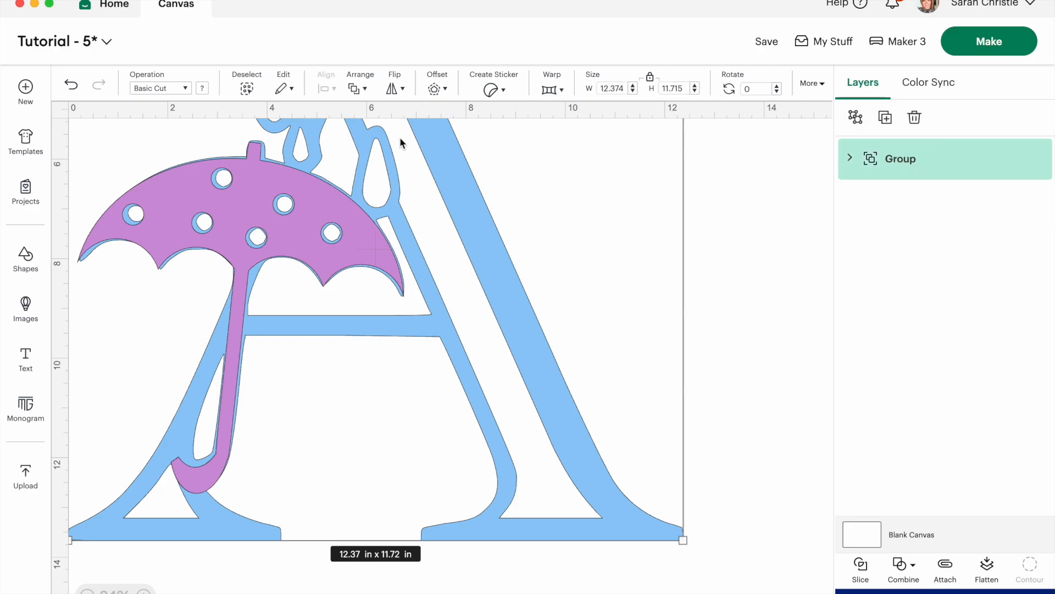
scroll(400, 137, "up", 5)
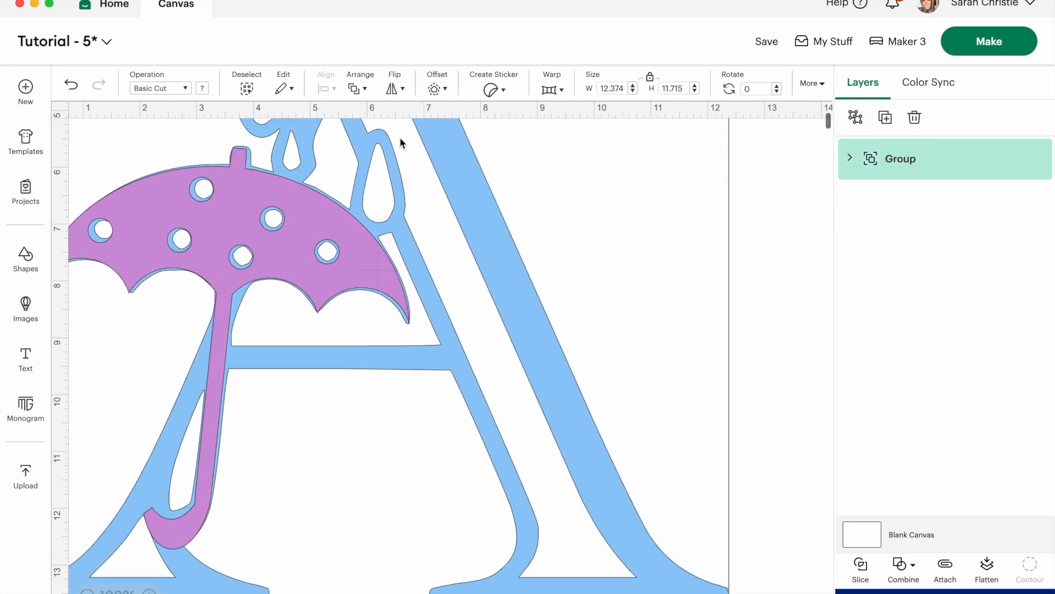
scroll(400, 137, "up", 3)
scroll(401, 140, "up", 2)
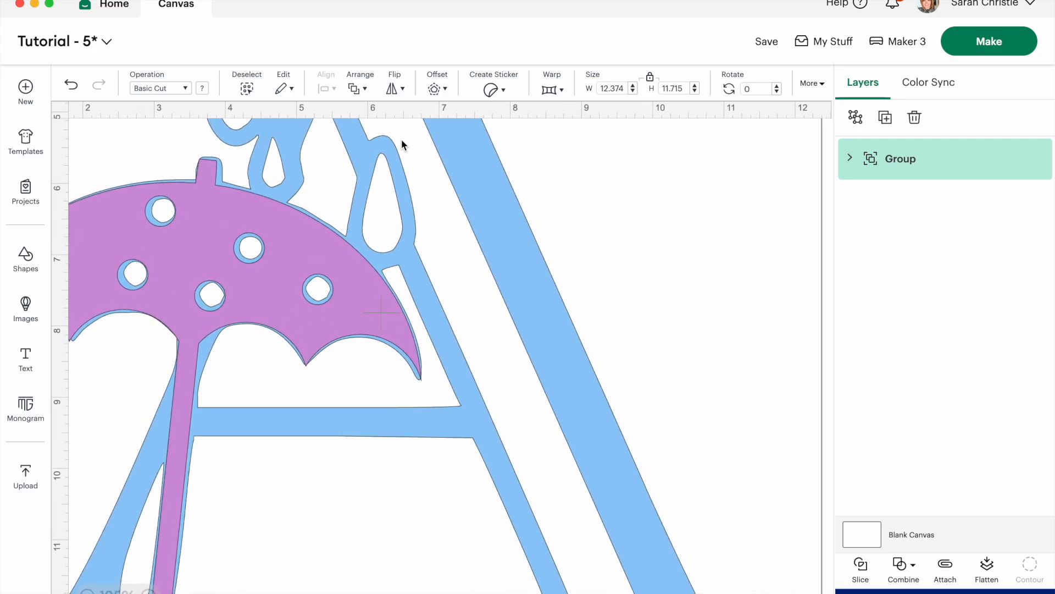
key("ctrl+z")
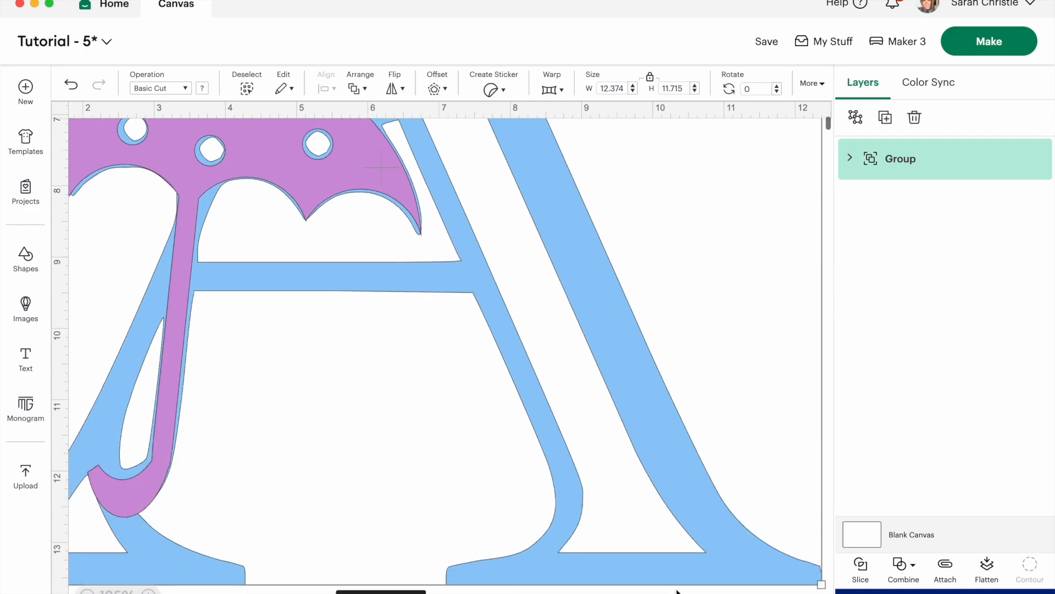
Create a welded, round-cornered offset of 0.028 in around the group and color it bright blue.
left_click(435, 88)
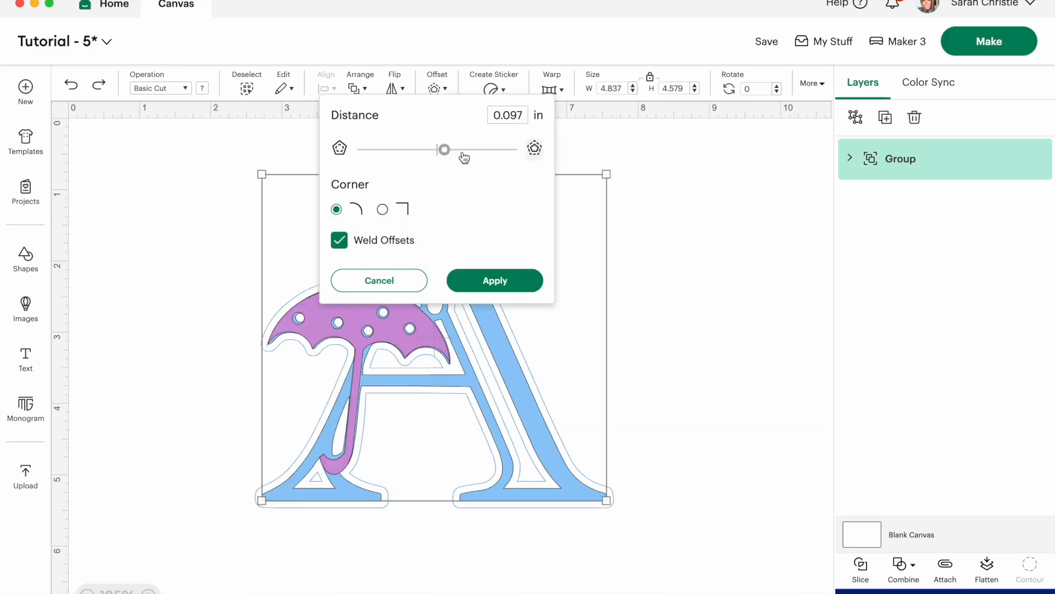
left_click(440, 149)
left_click_drag(437, 150, 437, 150)
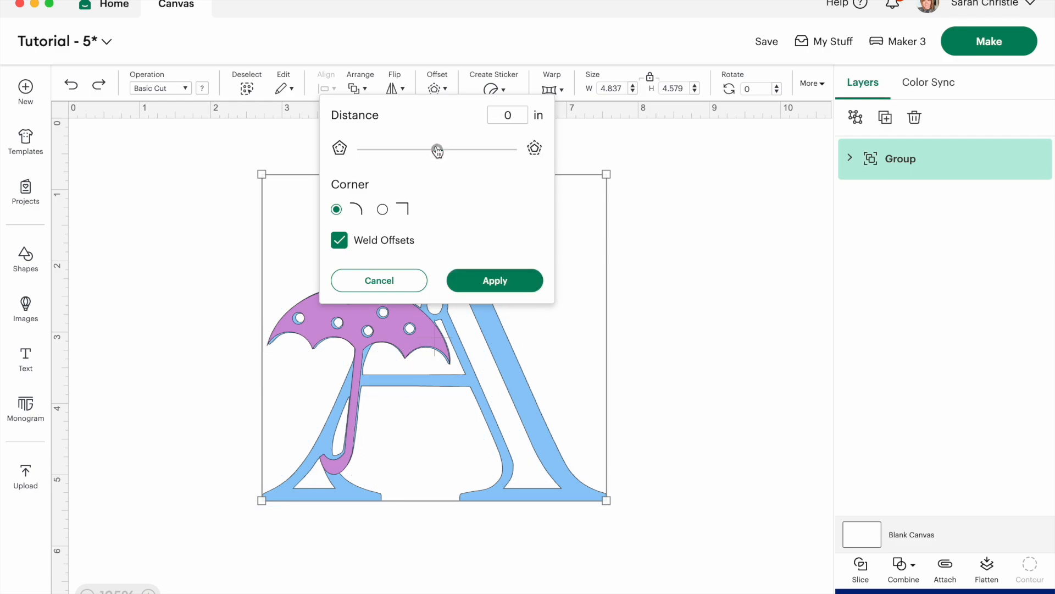
left_click_drag(437, 149, 440, 150)
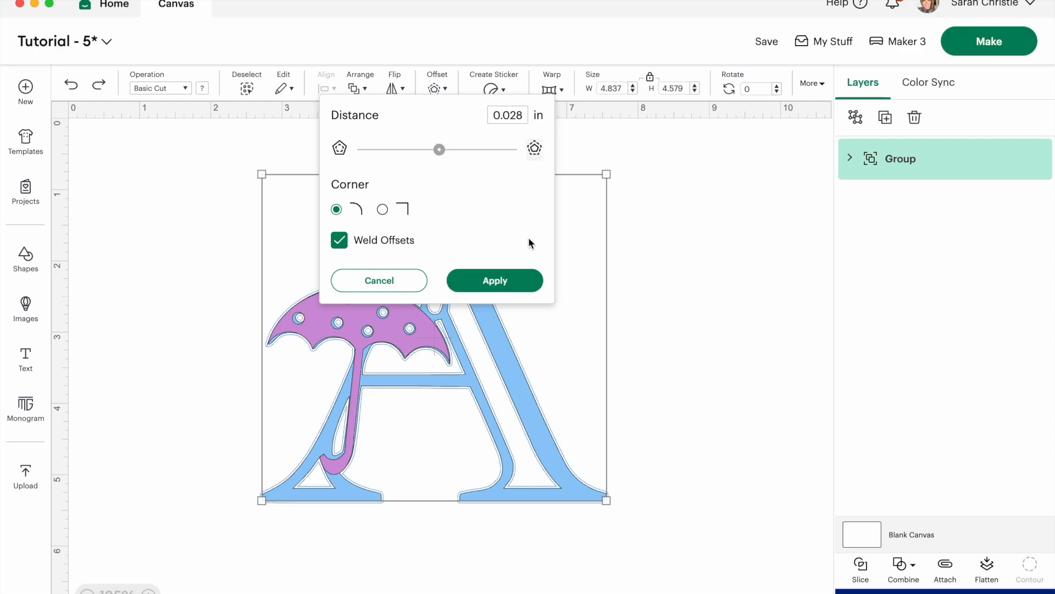
left_click(512, 279)
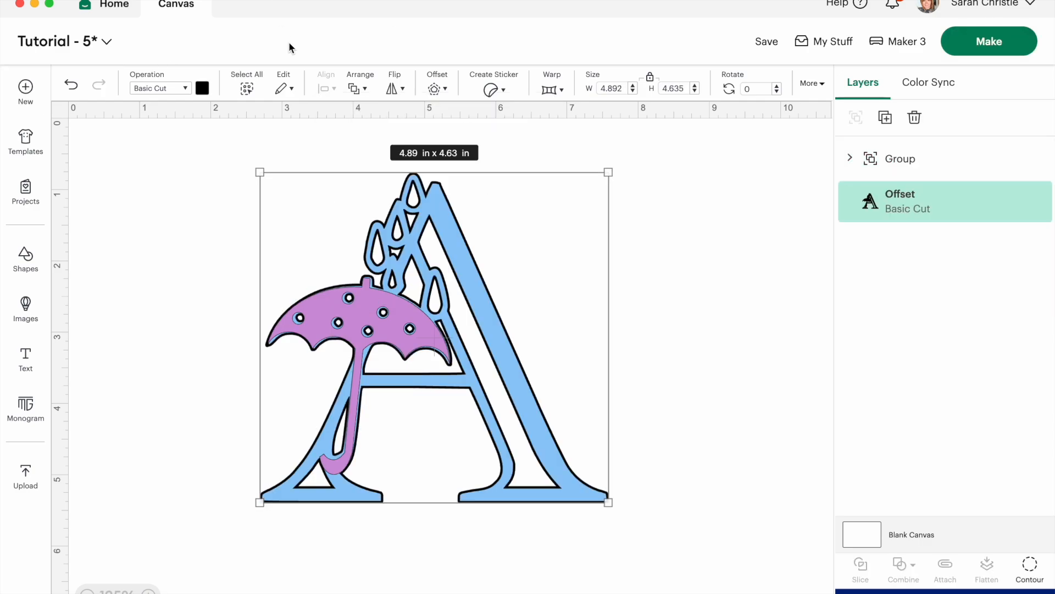
left_click(201, 89)
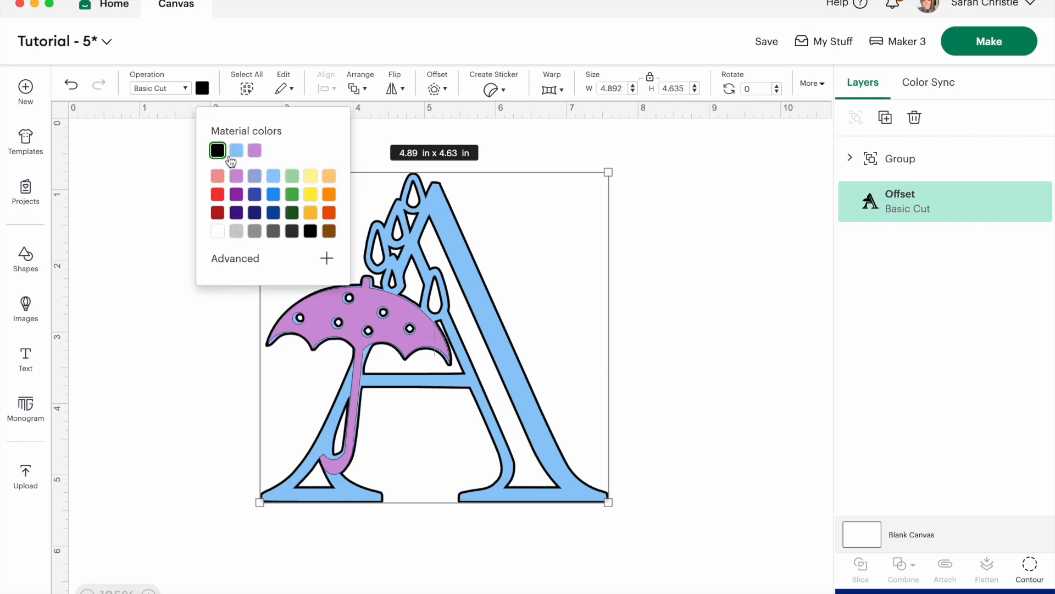
left_click(272, 196)
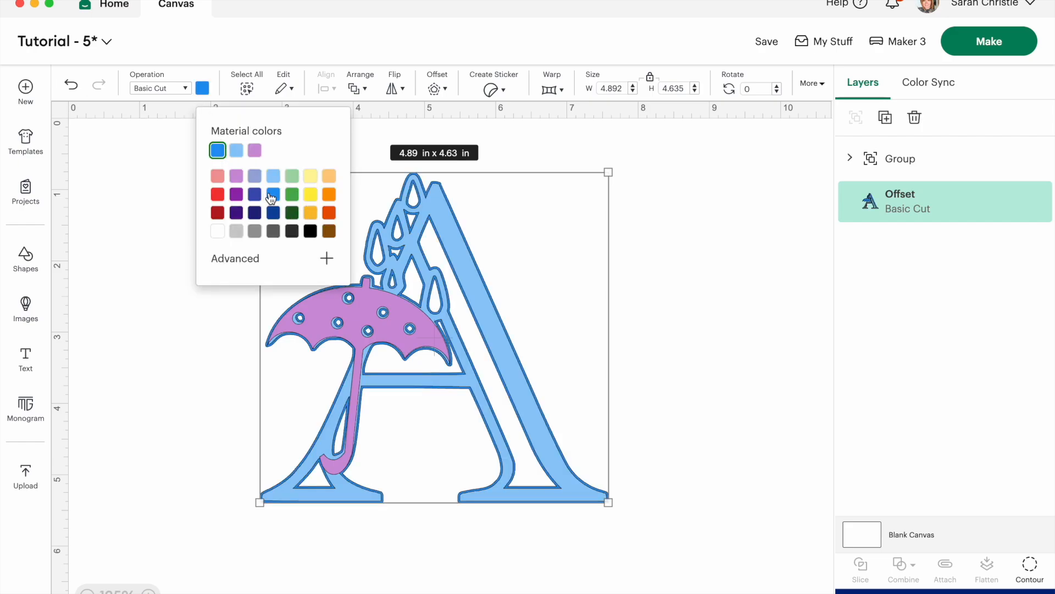
Ungroup the purple umbrella and the letter A into separate layers.
left_click(900, 158)
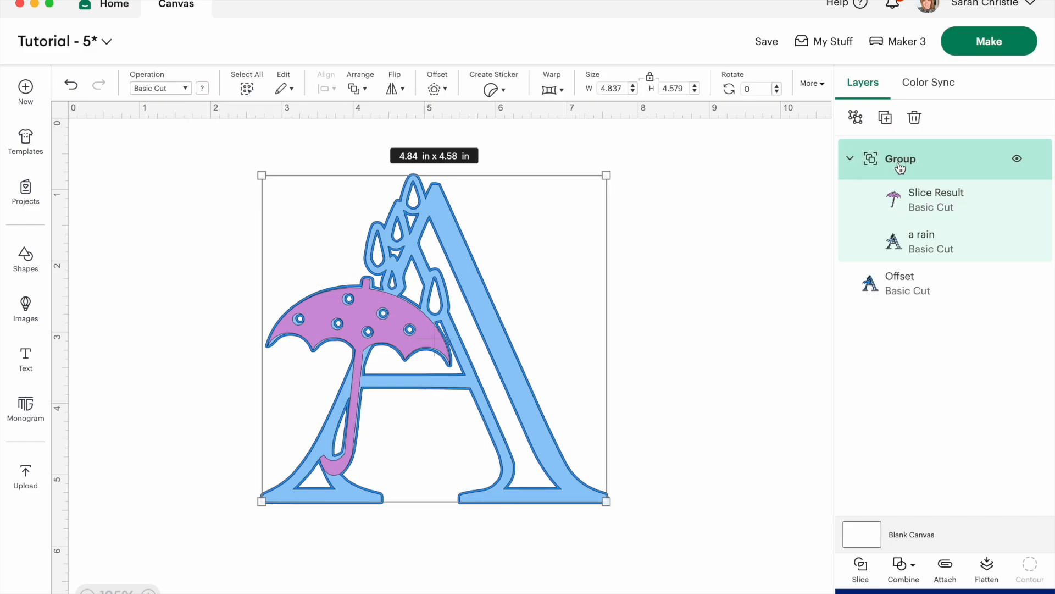
left_click(856, 117)
left_click(755, 314)
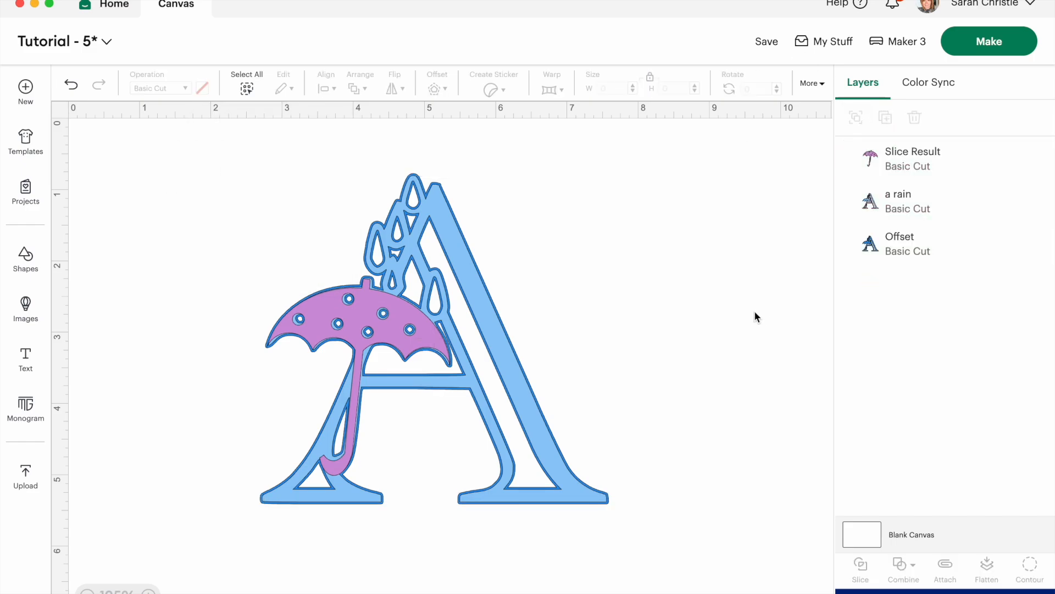
Create a round-cornered offset of 0.056 in around the blue offset layer and color it light gray.
left_click(880, 246)
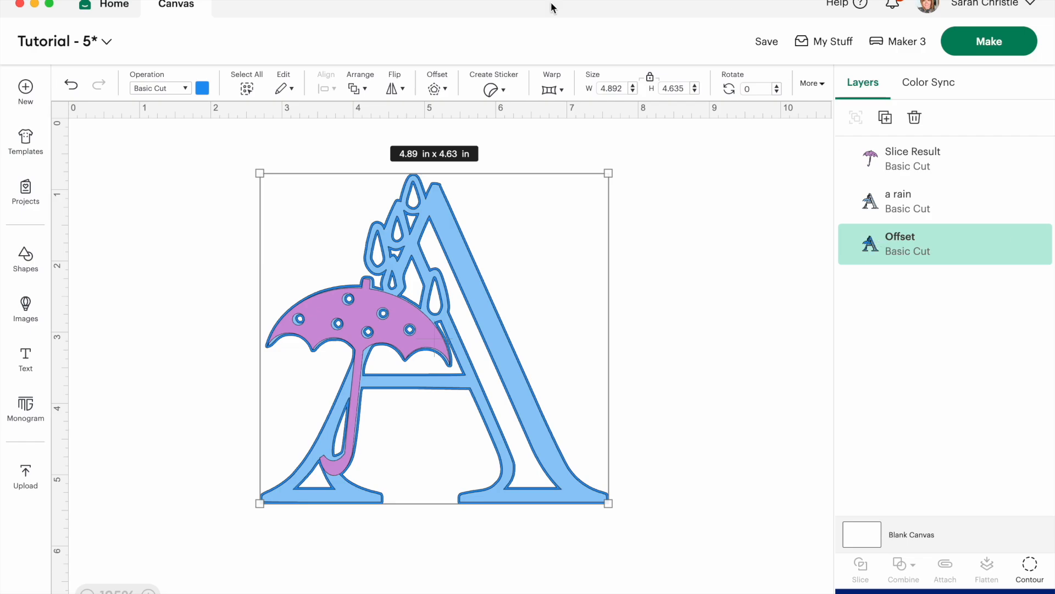
left_click(446, 94)
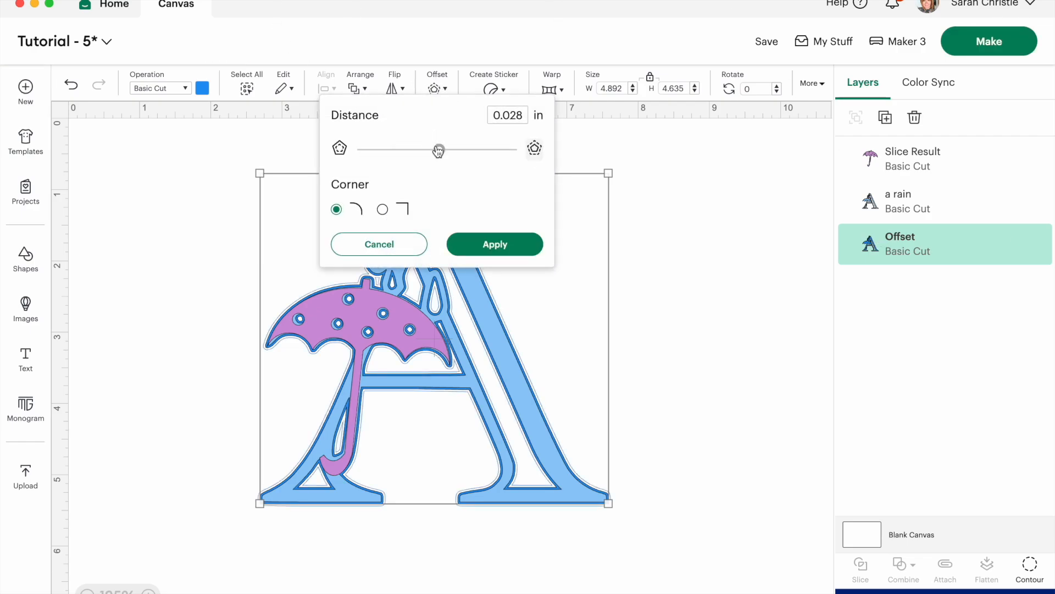
left_click_drag(438, 153, 442, 153)
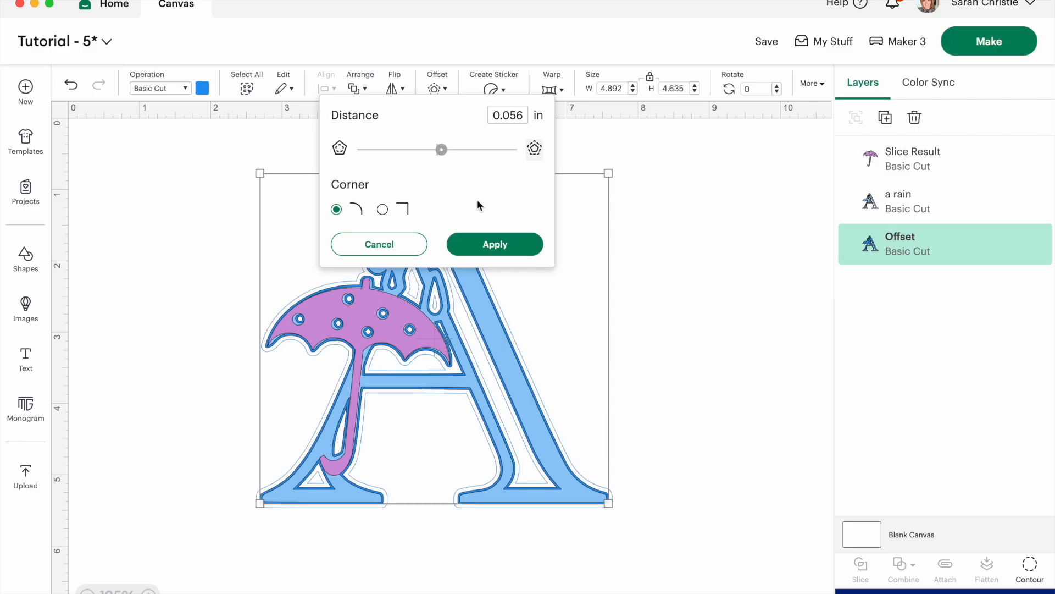
left_click(485, 236)
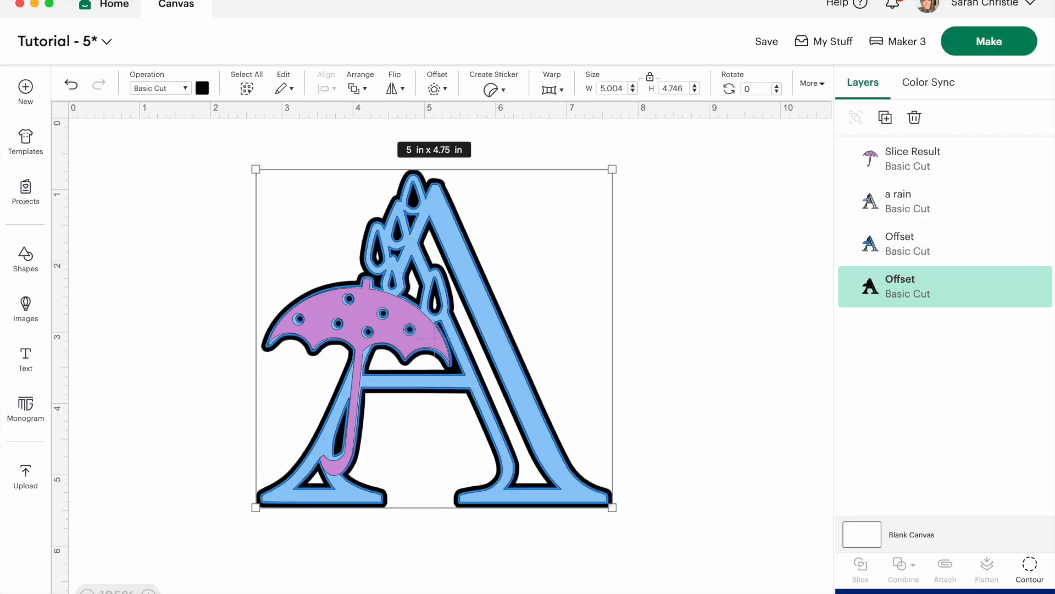
left_click(202, 88)
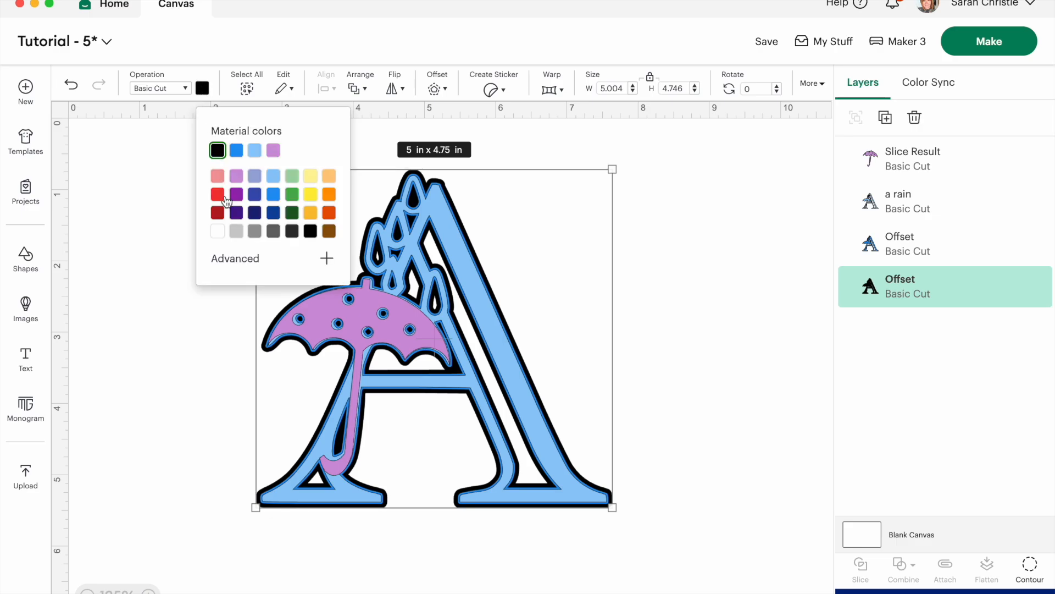
left_click(238, 231)
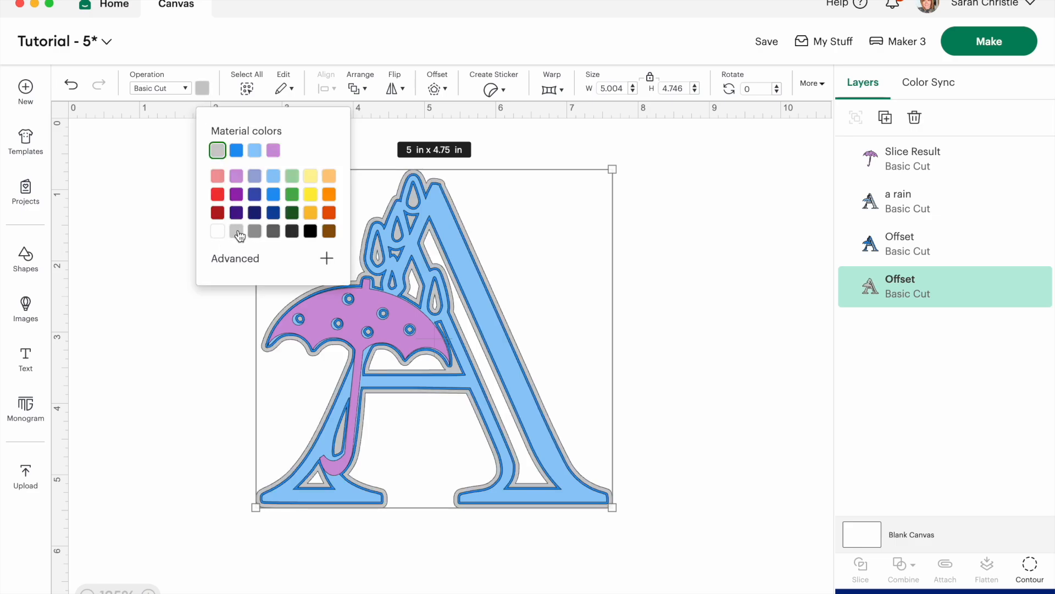
Create a welded, round-cornered offset of 0.111 in around all the layers together.
left_click(166, 370)
key("super+a")
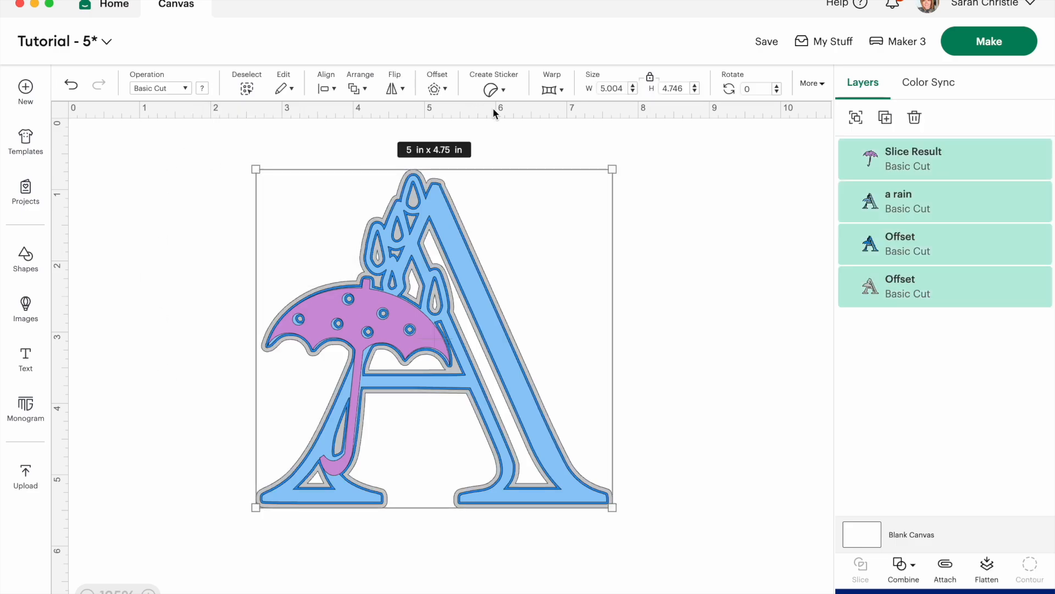
left_click(442, 89)
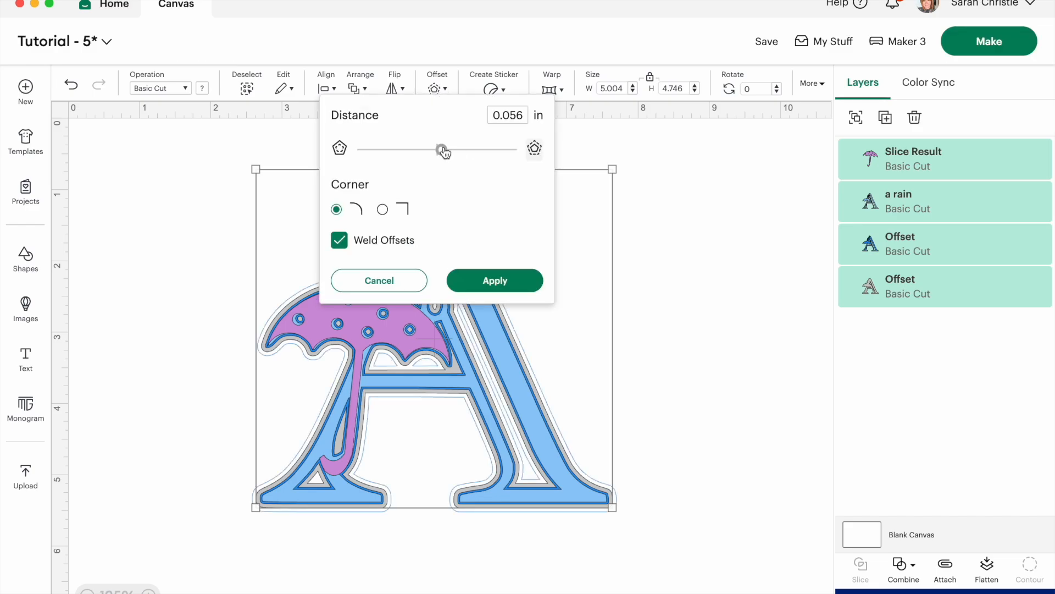
left_click_drag(441, 149, 446, 150)
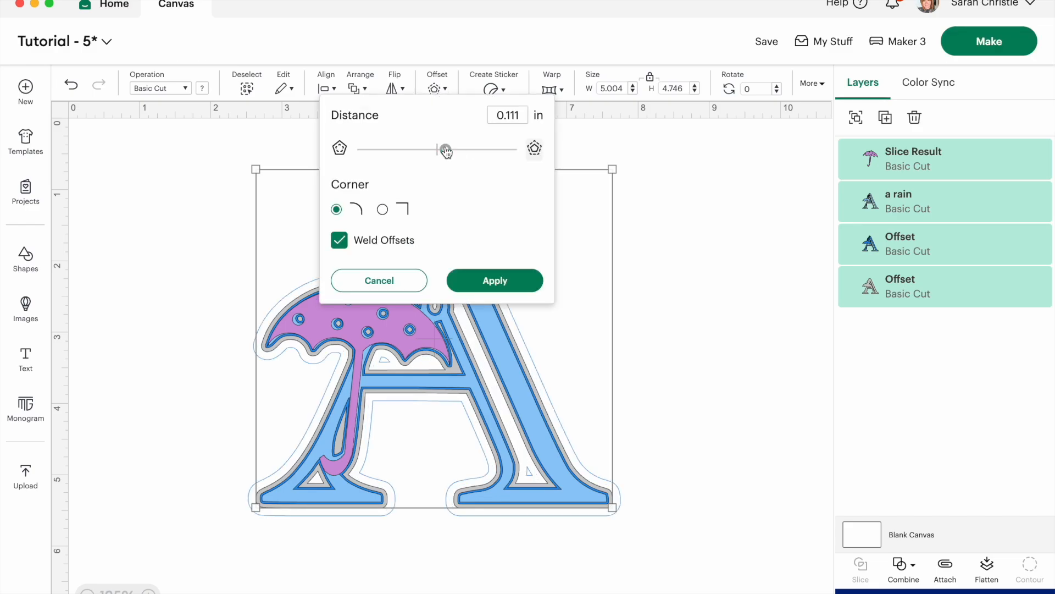
left_click(496, 282)
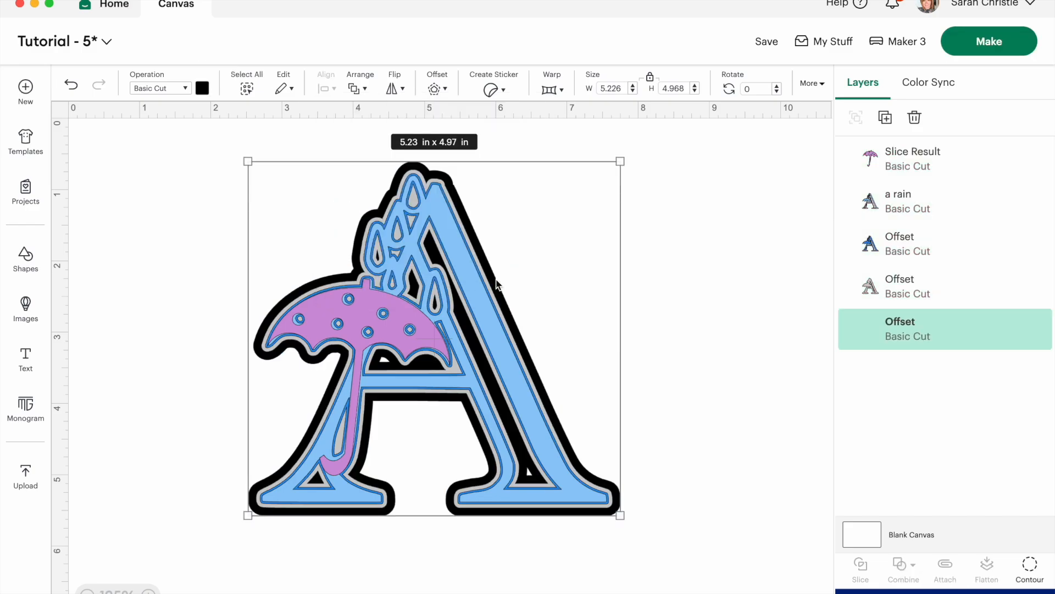
Color the new outermost offset dark blue and deselect it.
left_click(203, 89)
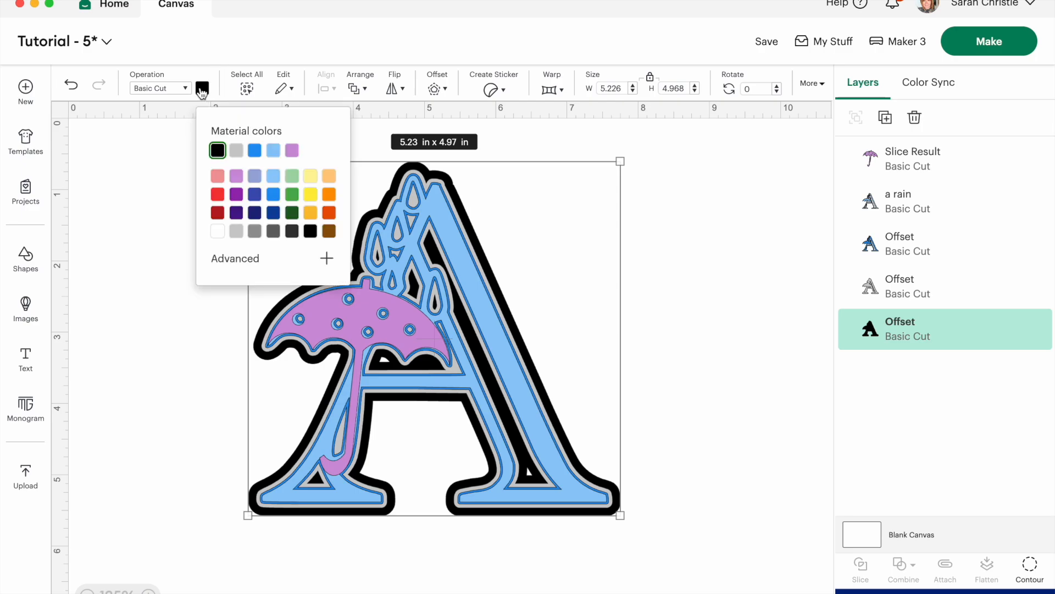
left_click(273, 150)
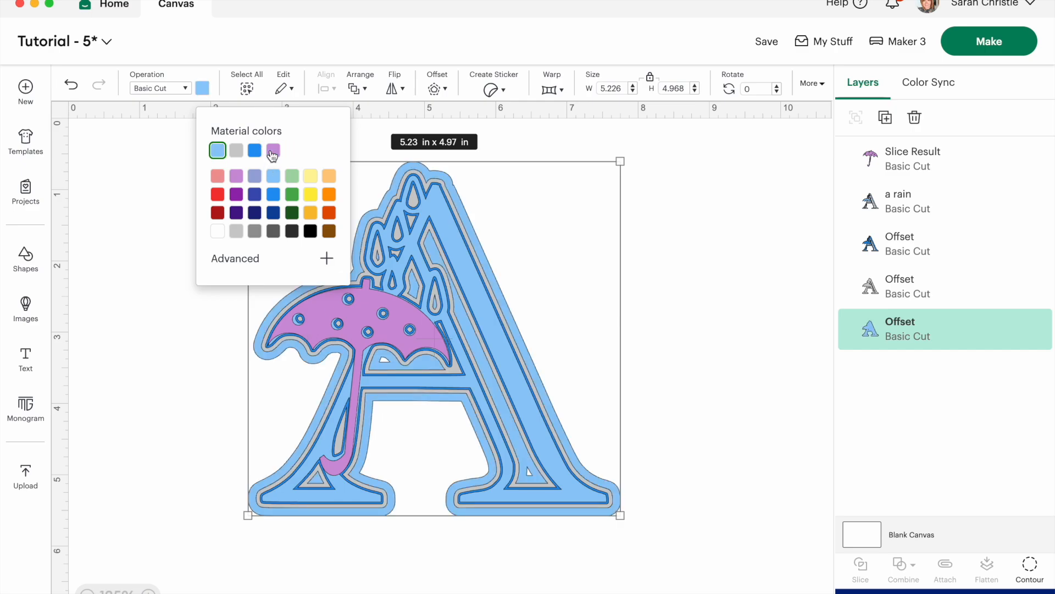
left_click(204, 90)
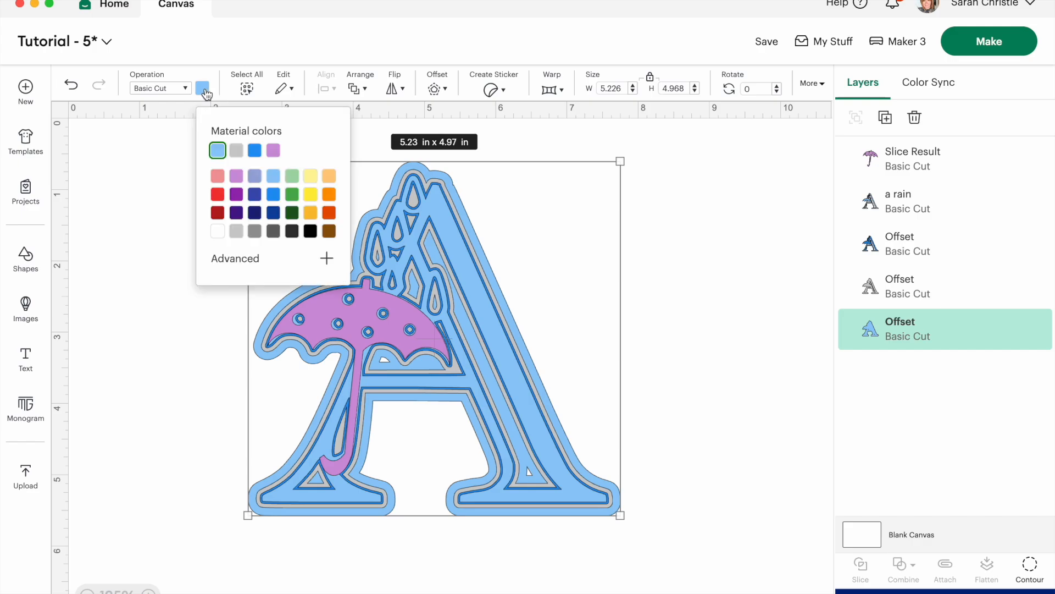
left_click(254, 195)
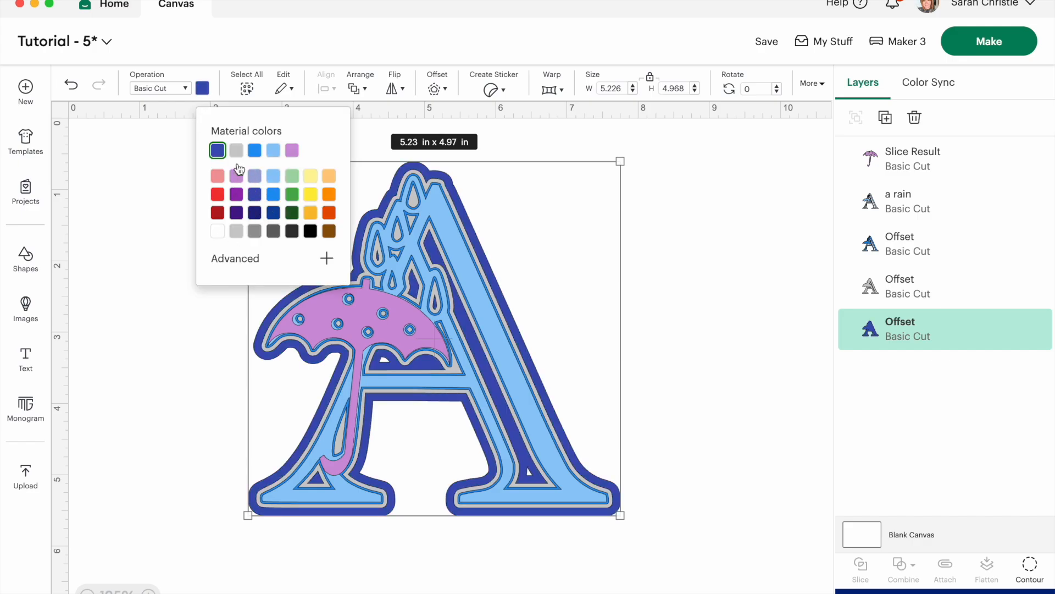
left_click(158, 388)
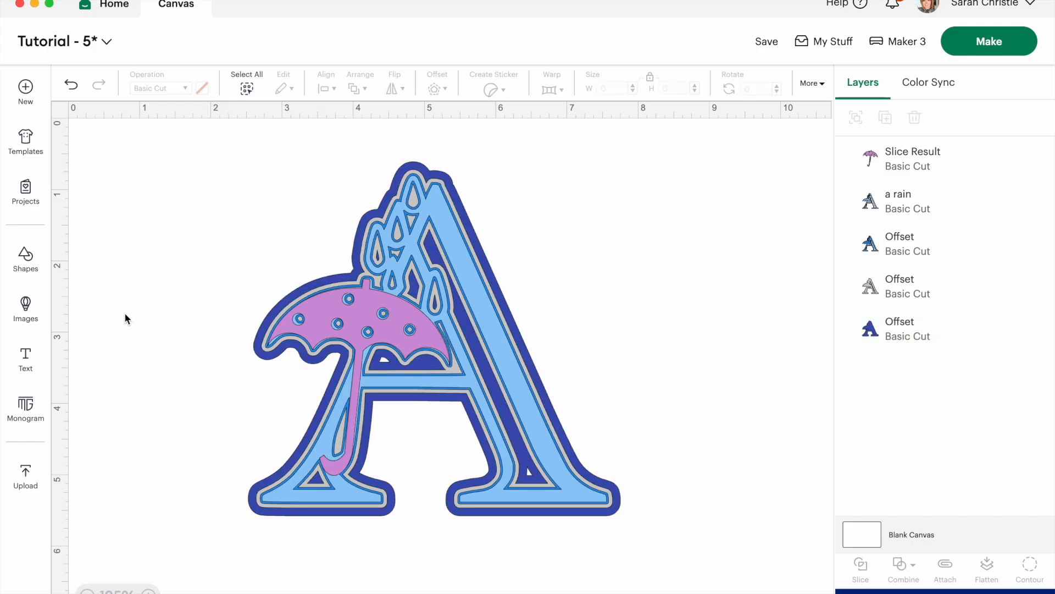
Place the name text in the blank area to the right of the letter A.
left_click(336, 323)
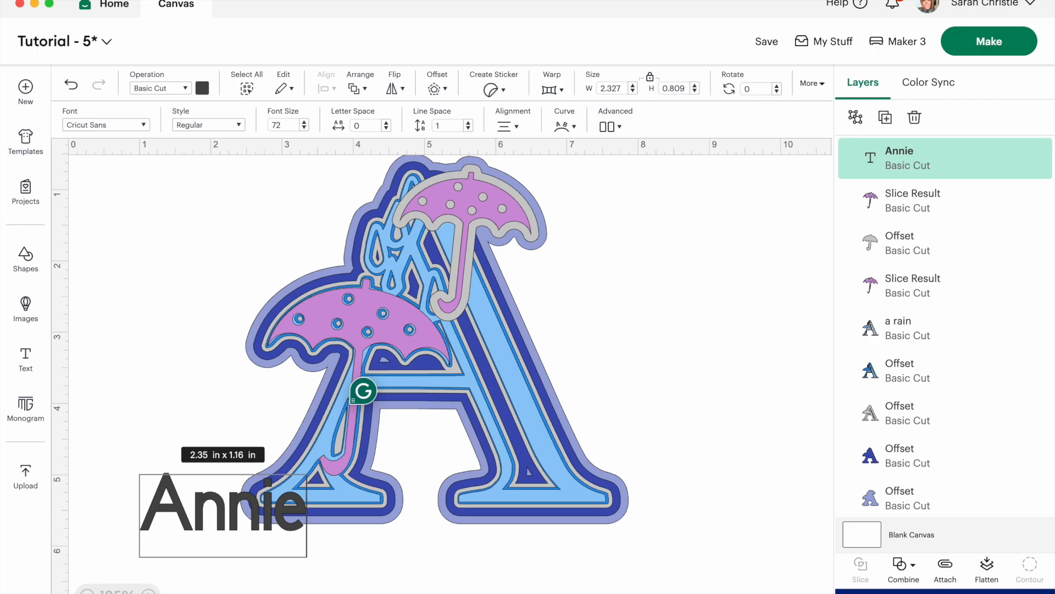
left_click(203, 476)
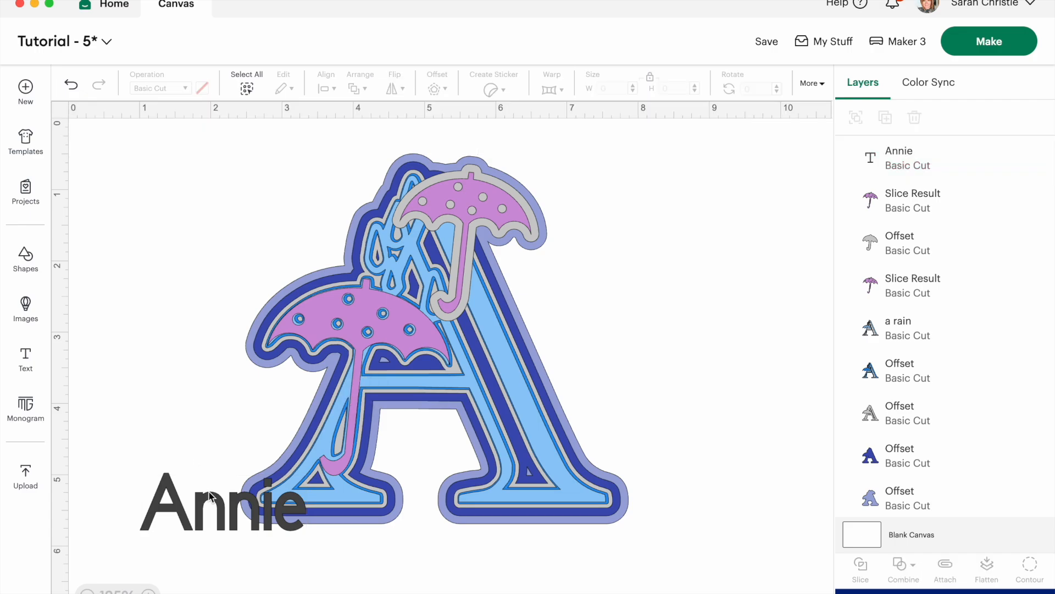
double_click(217, 506)
left_click(153, 381)
left_click_drag(207, 501, 641, 354)
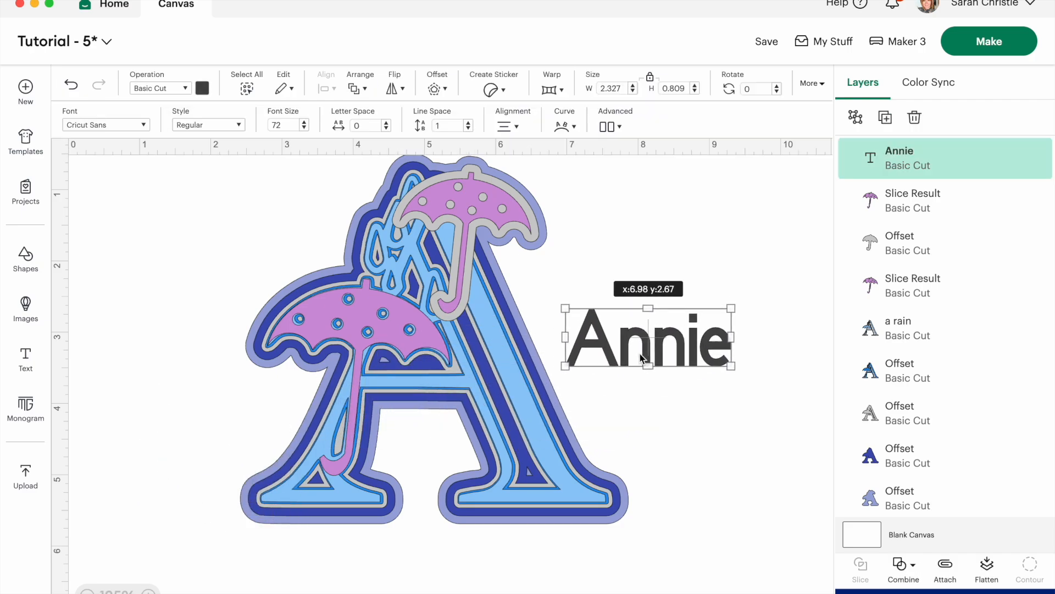
Change the name text's font to LOVE AND BEACH 12.
left_click(86, 126)
left_click(138, 83)
scroll(171, 407, "down", 10)
left_click(151, 332)
left_click(418, 486)
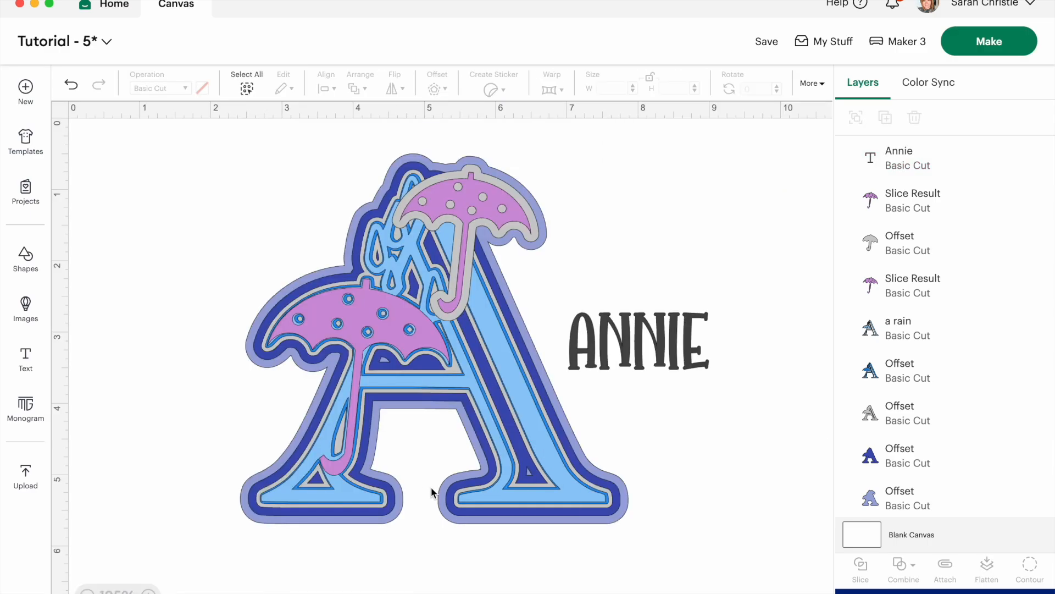
Move the name text slightly up and to the right, and color it light blue.
left_click_drag(662, 353, 686, 322)
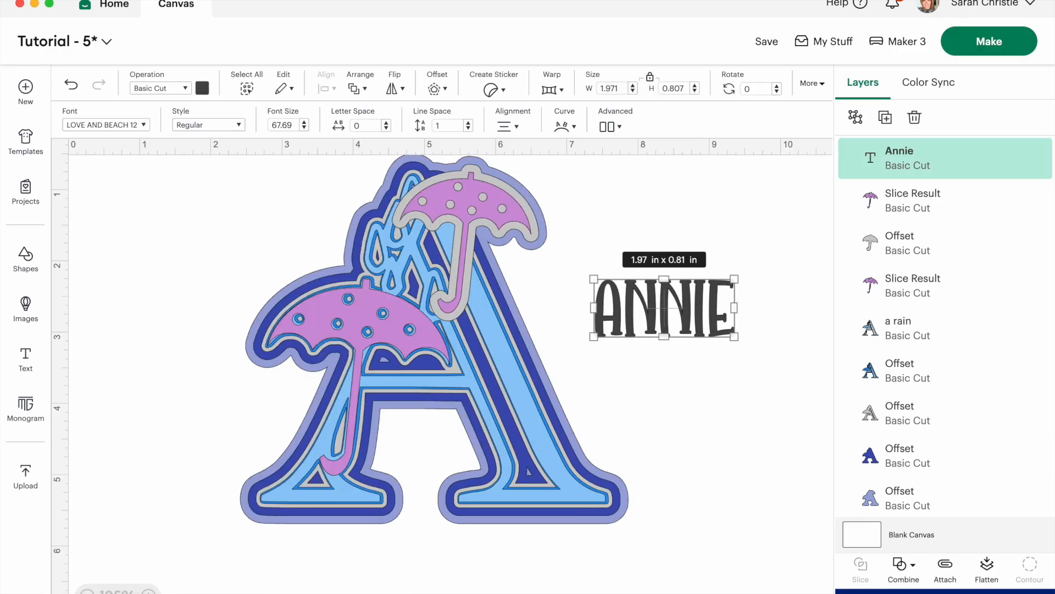
left_click(201, 90)
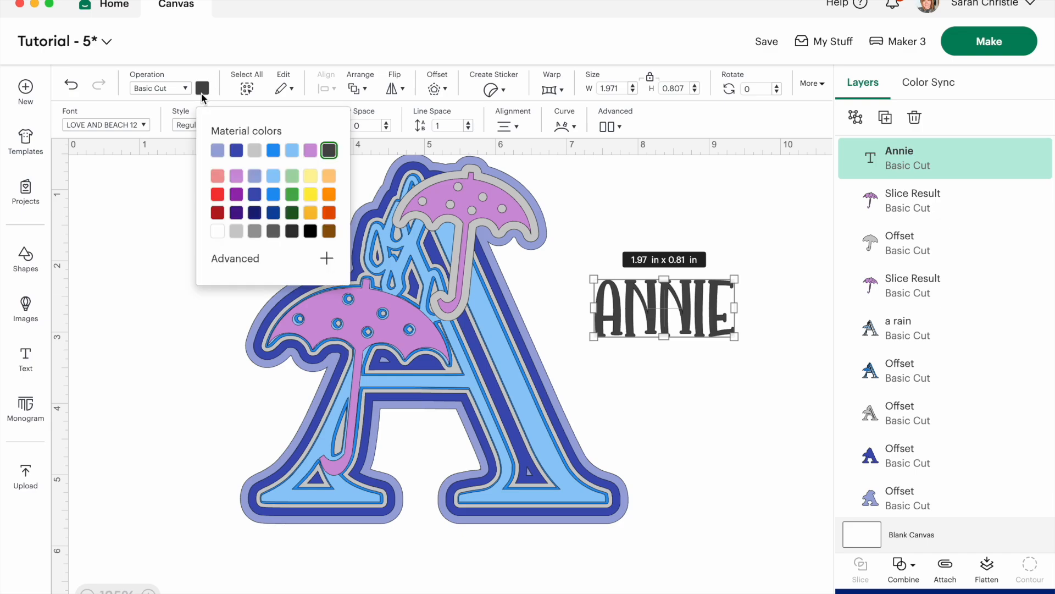
left_click(293, 150)
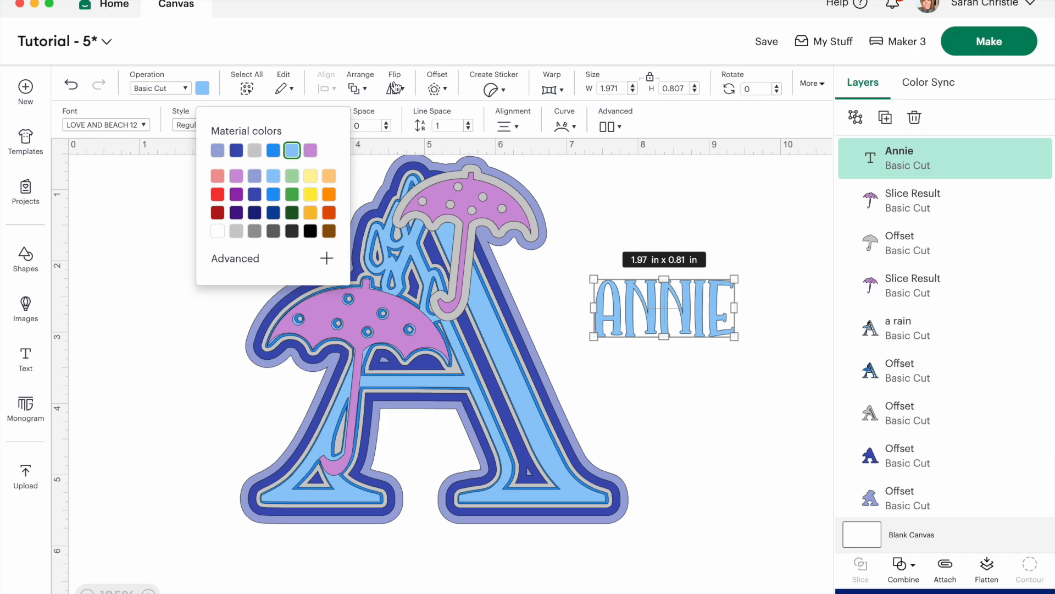
Create a welded, round-cornered offset of 0.083 in around the name text and color it dark blue.
left_click(437, 89)
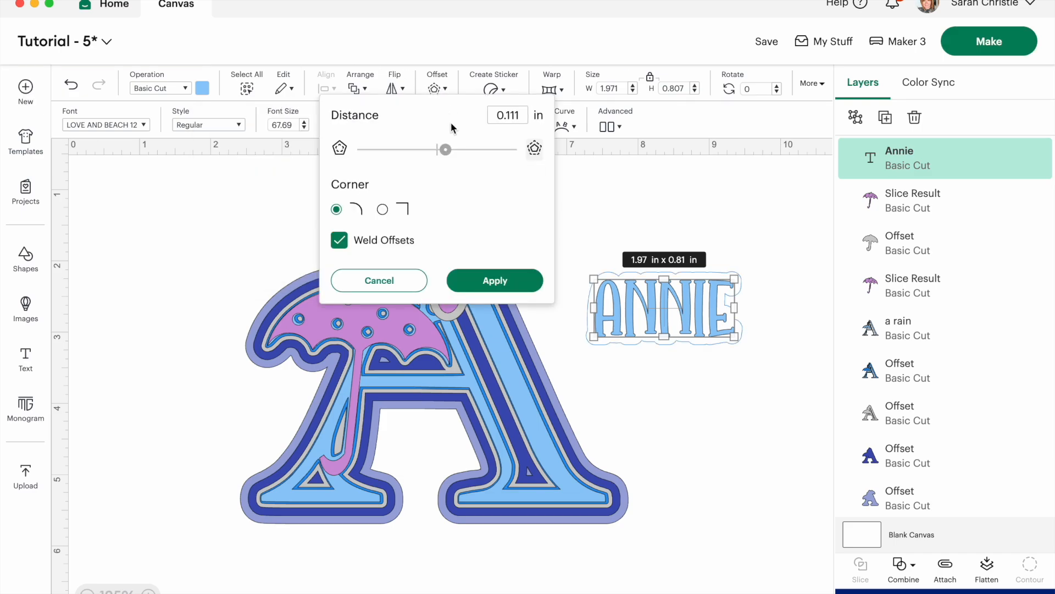
left_click_drag(446, 152, 443, 151)
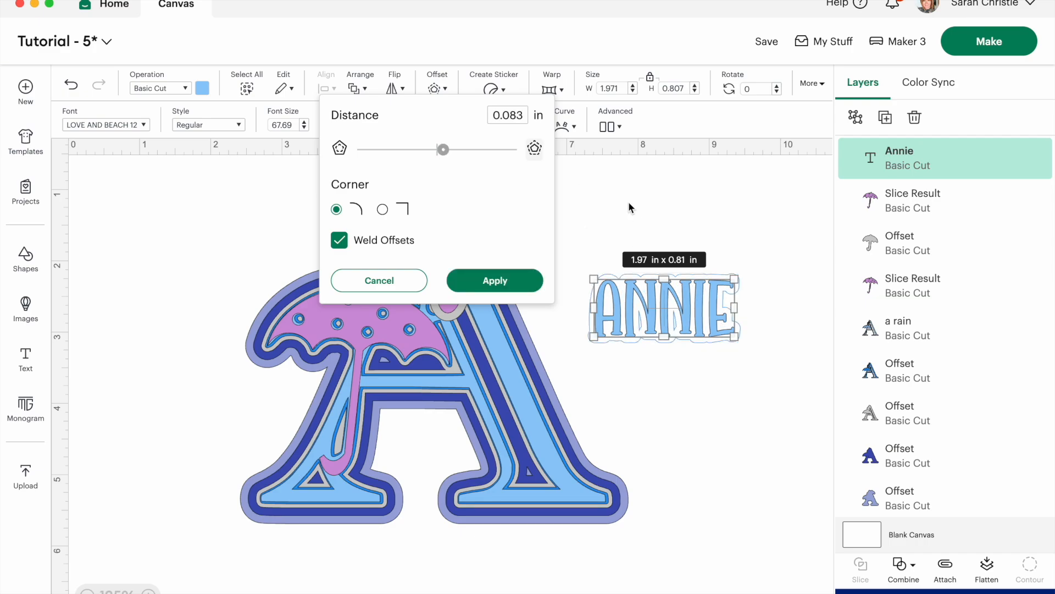
left_click(486, 280)
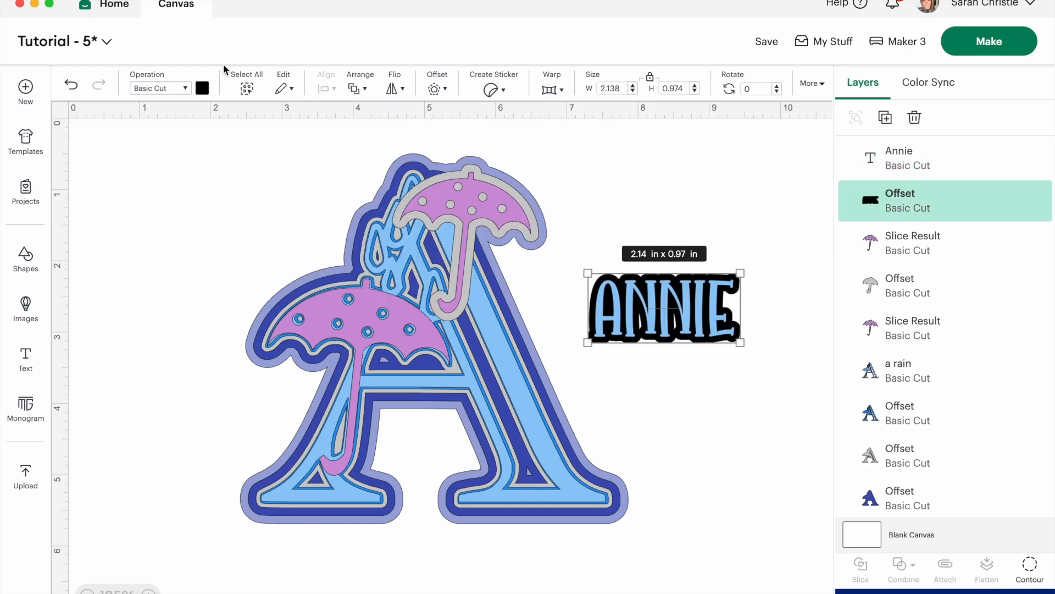
left_click(201, 88)
left_click(236, 150)
Create a welded, round-cornered offset of 0.083 in around the name text and its dark blue offset, and color it light gray.
left_click_drag(754, 354, 583, 264)
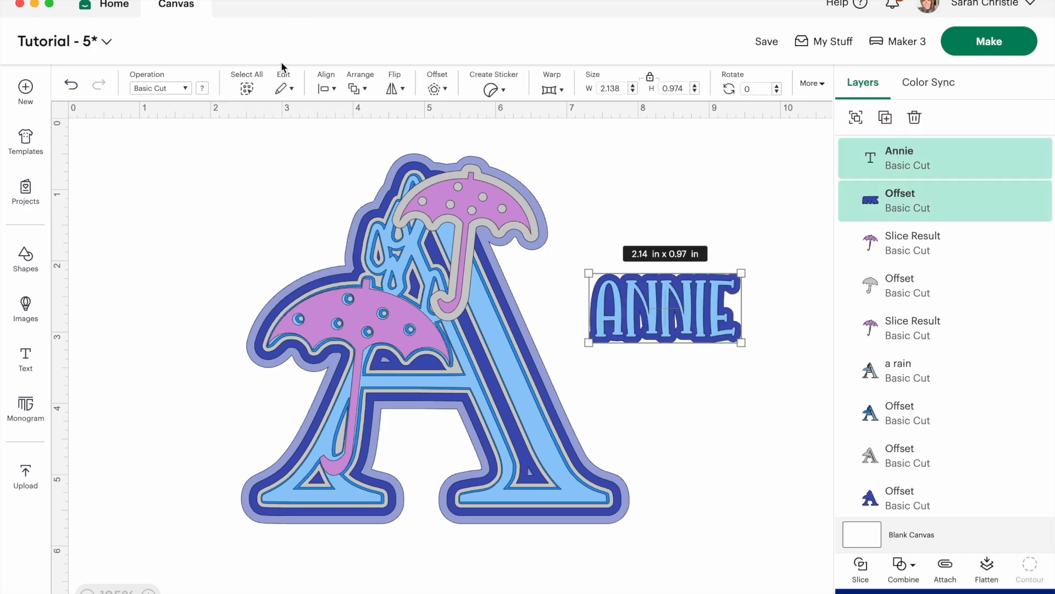
left_click(434, 89)
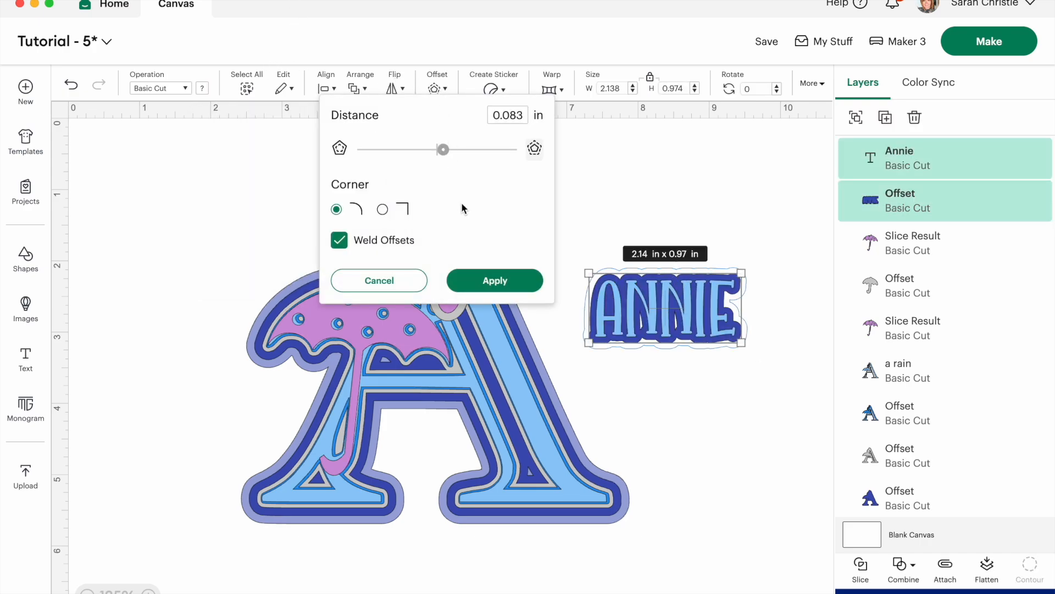
left_click(491, 277)
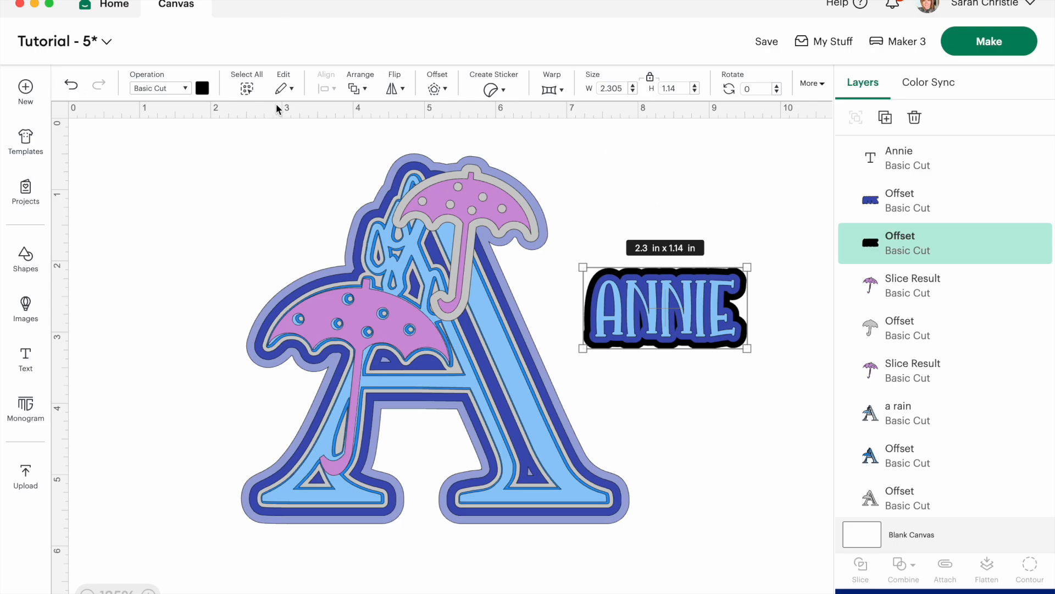
left_click(203, 88)
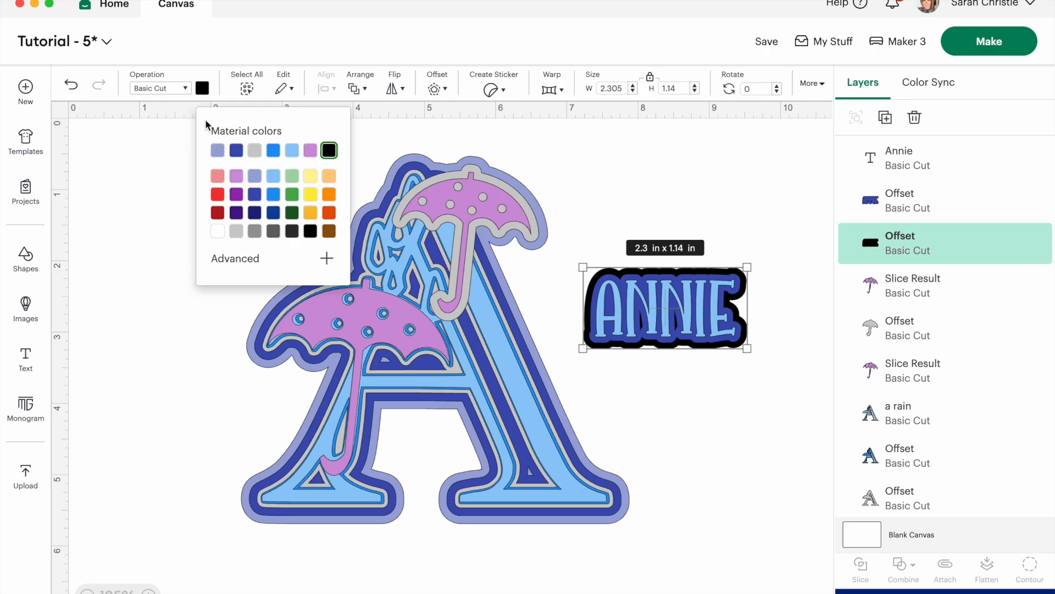
left_click(256, 149)
left_click(751, 397)
left_click_drag(757, 384, 607, 287)
left_click(809, 388)
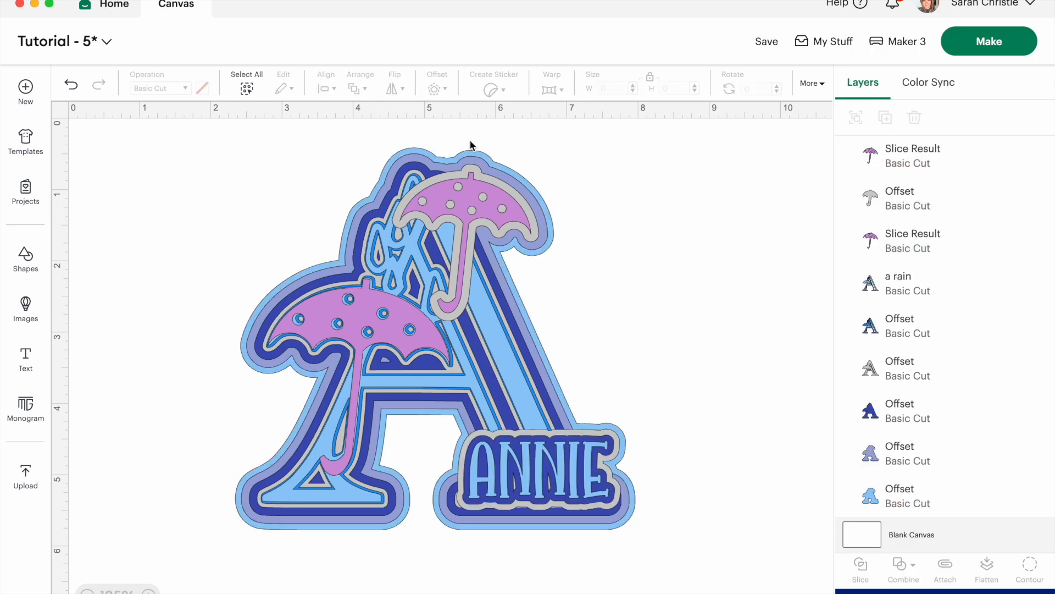
Pull the second purple umbrella and its light gray offset off the letter A and spread the stacked layers apart.
left_click_drag(468, 183, 736, 224)
left_click_drag(470, 159, 758, 292)
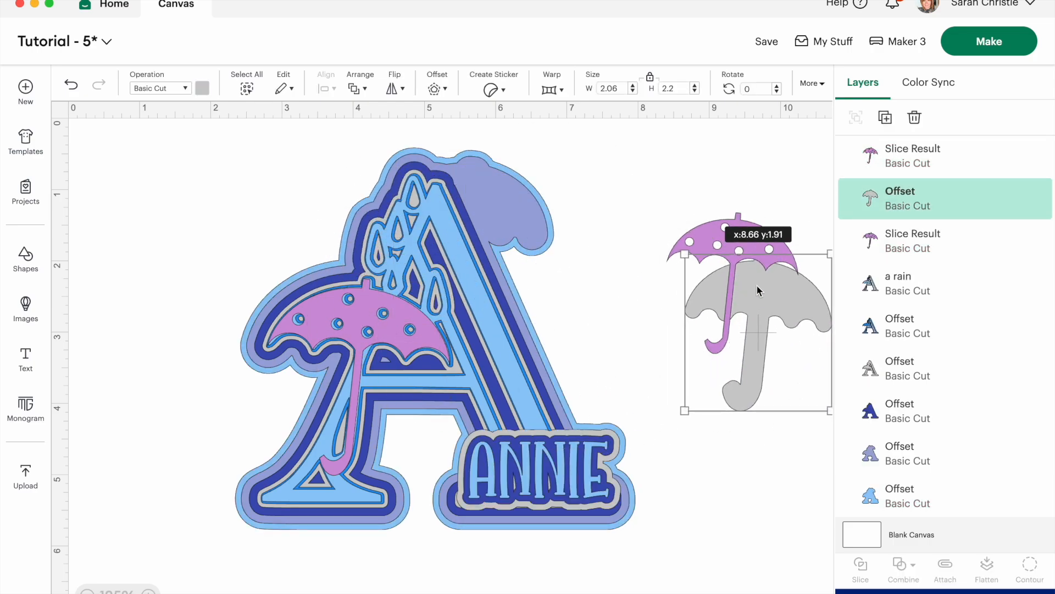
mouse_move(758, 291)
left_mouse_down()
mouse_move(667, 177)
mouse_move(744, 302)
left_mouse_up()
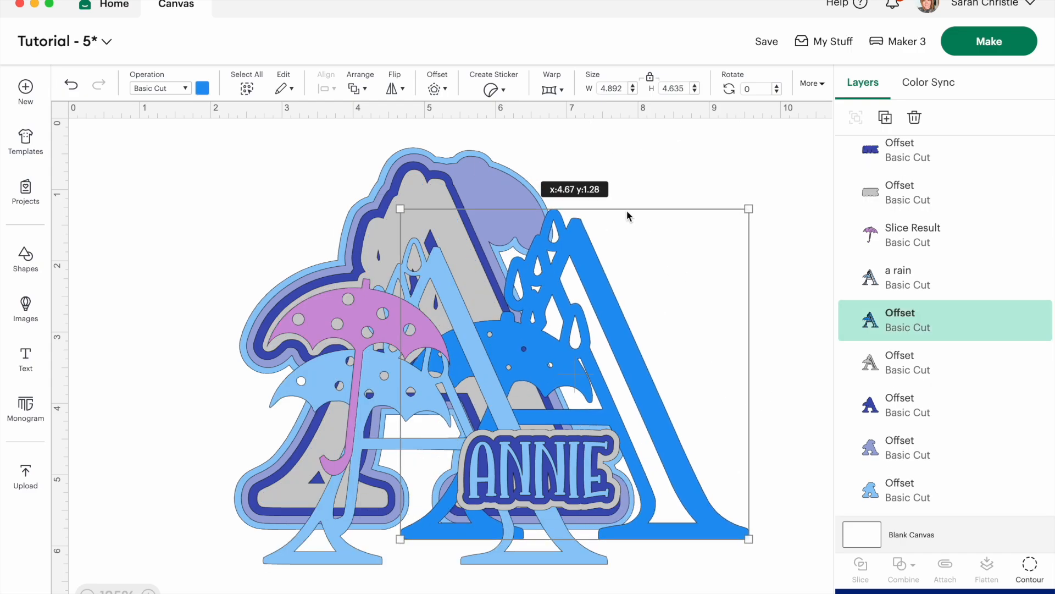
left_click_drag(627, 211, 415, 187)
left_click_drag(465, 147, 850, 151)
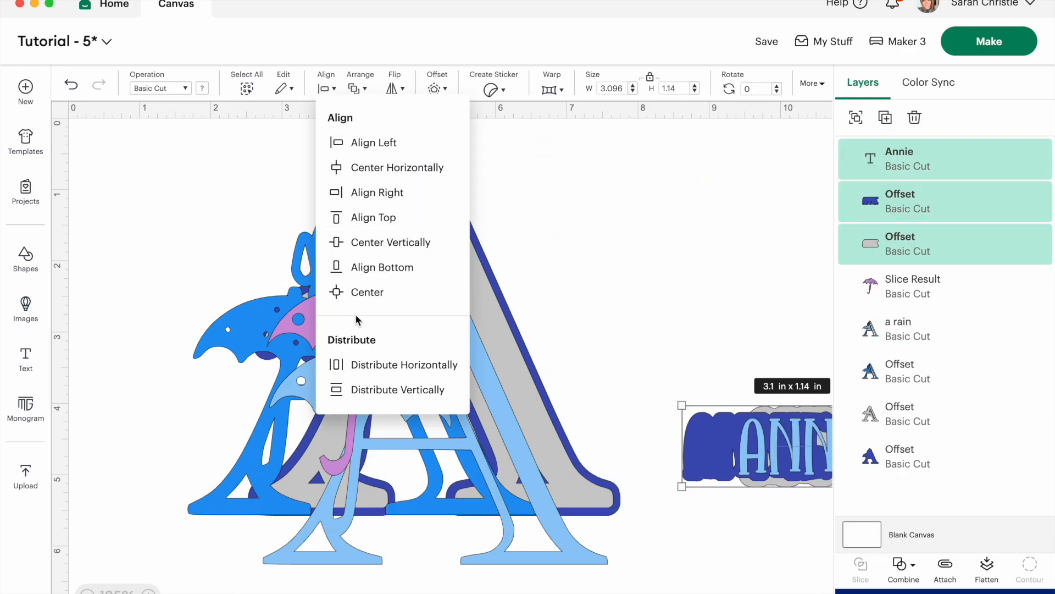
Center-align the name layers and the letter layers as two separate stacks, with the purple umbrella repositioned over the letter's umbrella shape.
left_click(356, 292)
left_click_drag(243, 164, 497, 552)
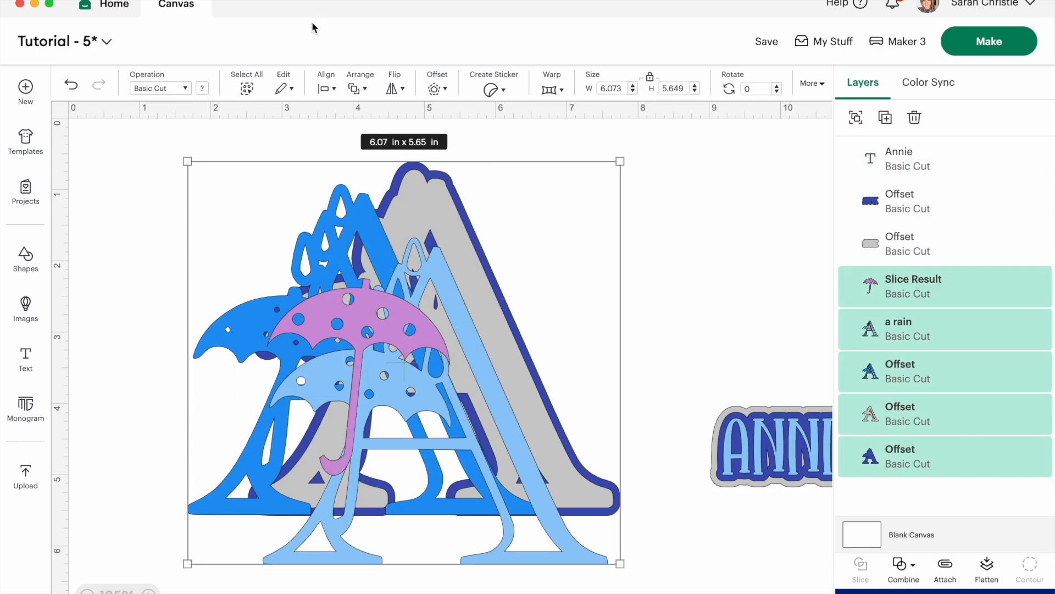
left_click(328, 88)
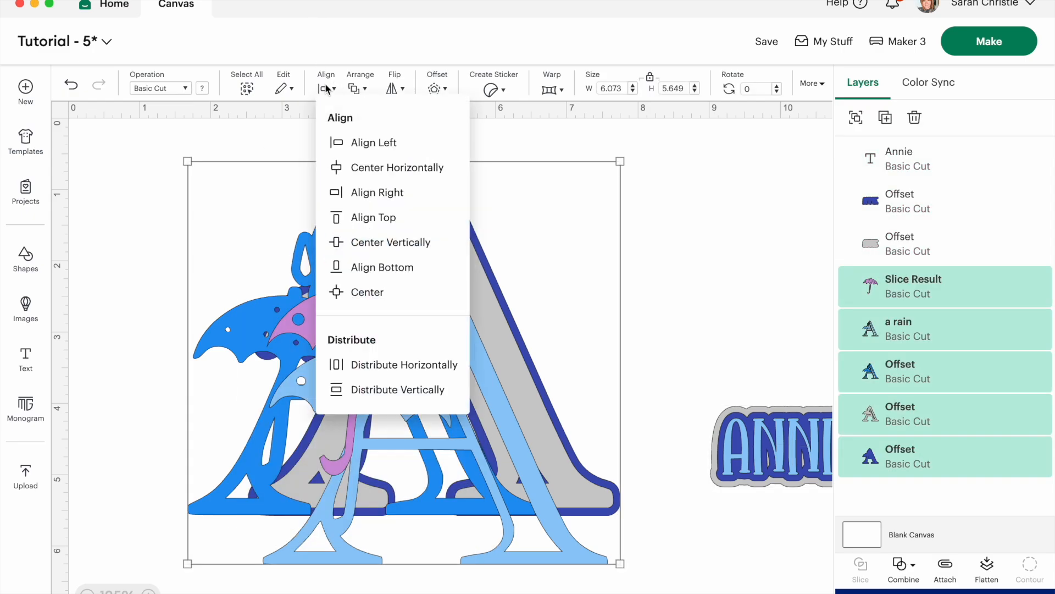
left_click(348, 294)
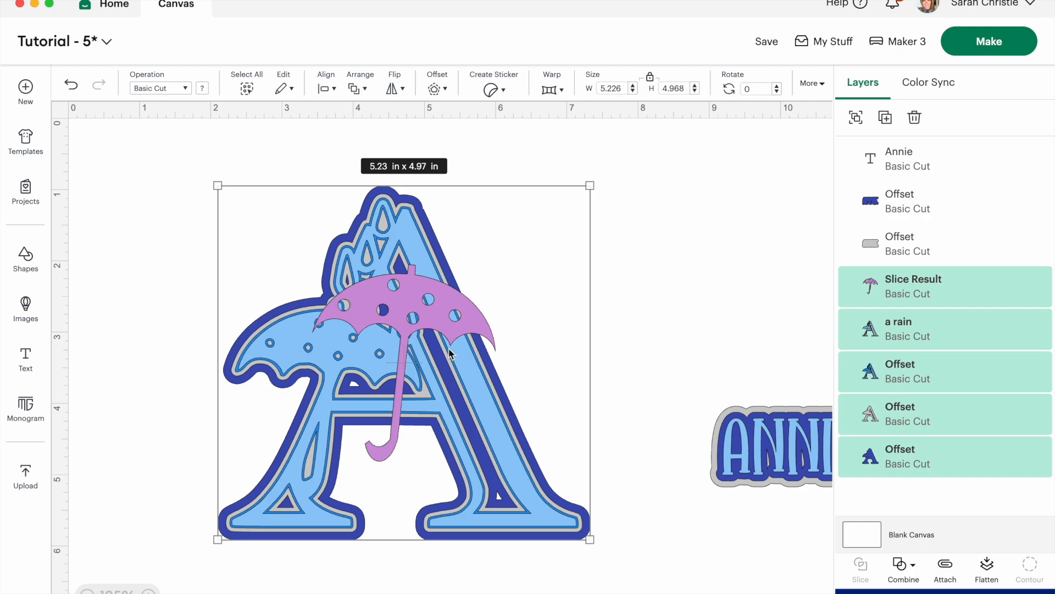
left_click(168, 170)
left_click_drag(387, 309, 315, 348)
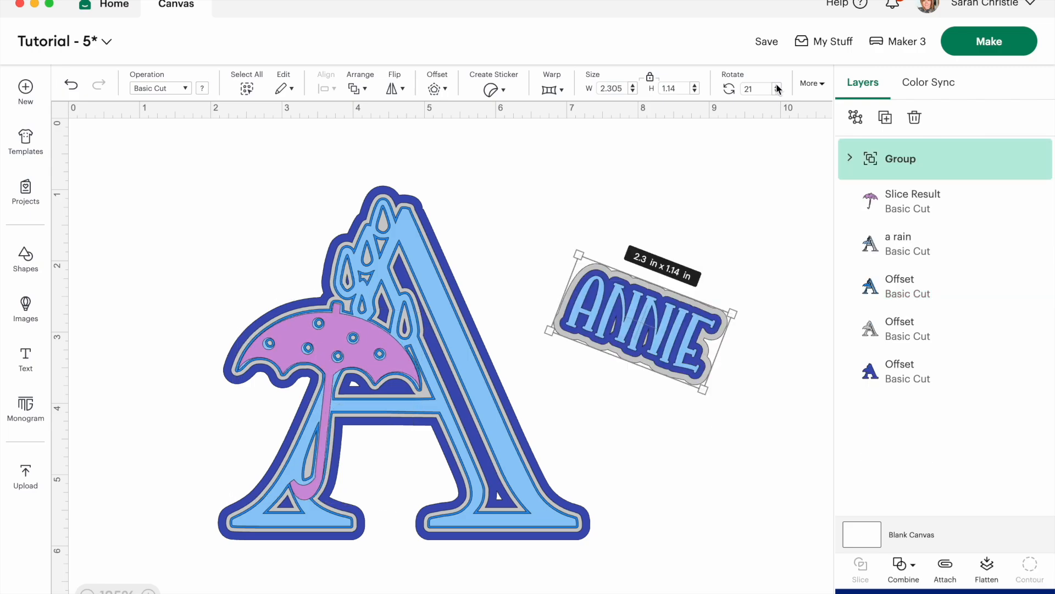
Rotate the grouped name to about 58 degrees and move it against the letter A's right leg.
left_click(777, 88)
left_click(777, 88)
left_click_drag(685, 396, 694, 407)
right_click(694, 402)
left_click(662, 404)
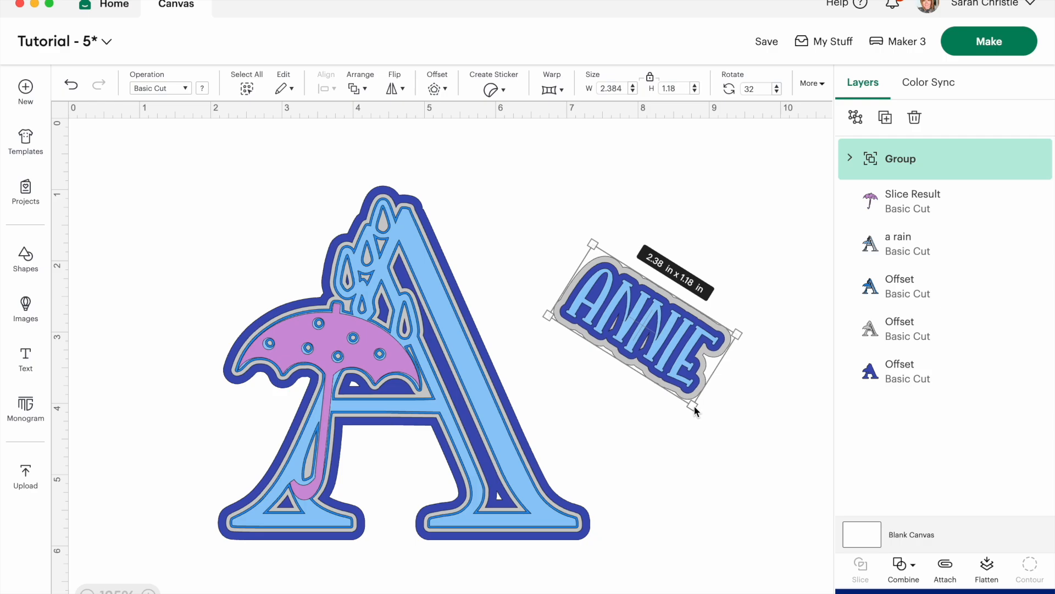
right_click(695, 407)
left_click_drag(749, 324, 761, 385)
left_click(760, 384)
left_click_drag(648, 320, 557, 390)
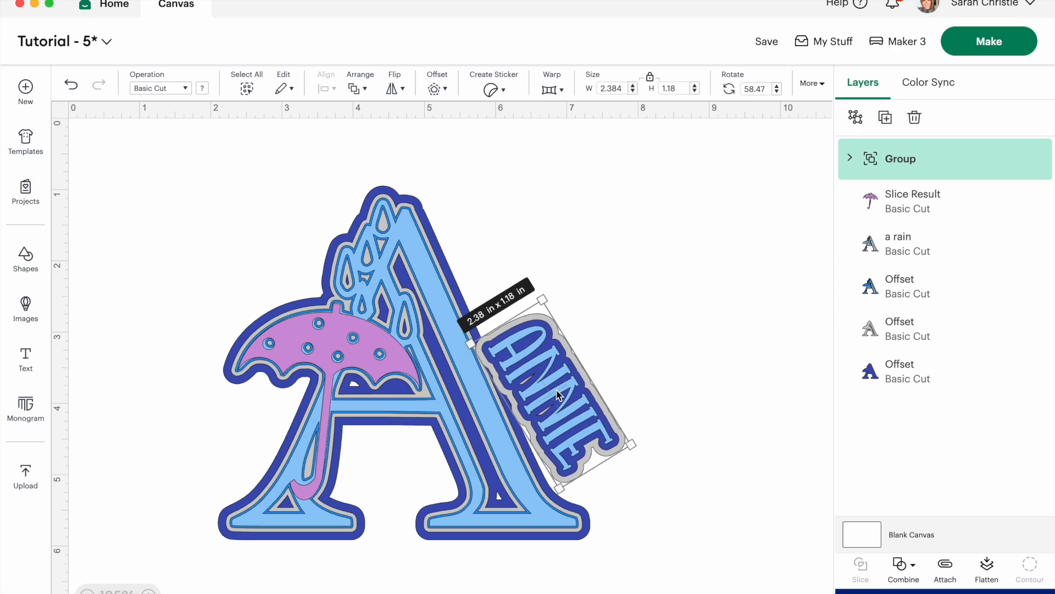
Shrink the name group, rotate it to 65 degrees and place it on the lower part of the letter's right leg.
left_click_drag(631, 444, 598, 431)
left_click_drag(562, 398, 566, 438)
left_click_drag(621, 470, 616, 479)
mouse_move(521, 443)
left_mouse_down()
mouse_move(538, 453)
mouse_move(525, 455)
left_mouse_up()
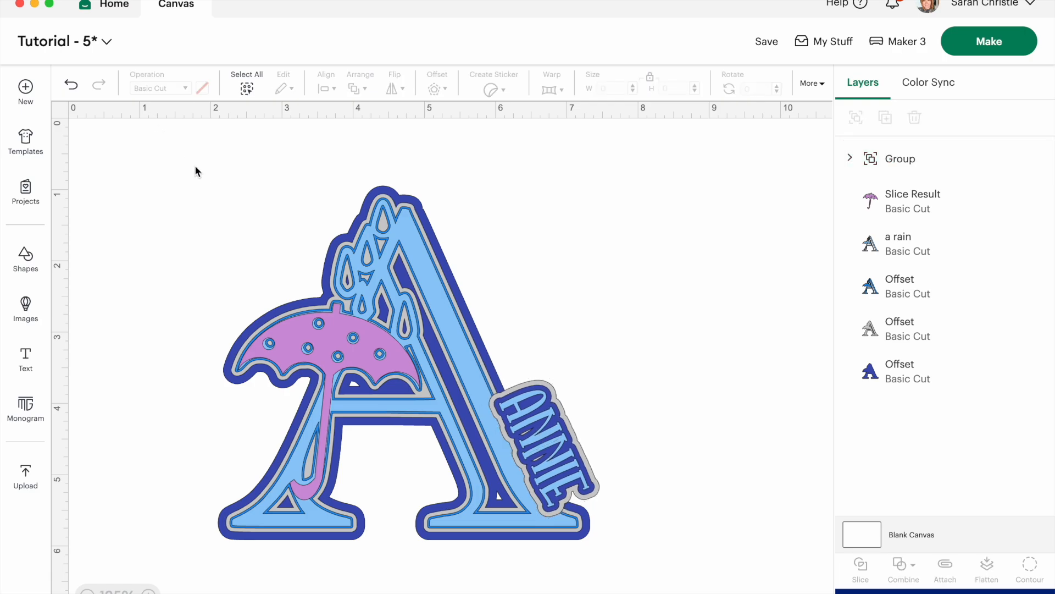
Create a welded, round-cornered offset of 0.111 in around the whole design and color it light blue.
left_click_drag(196, 169, 604, 588)
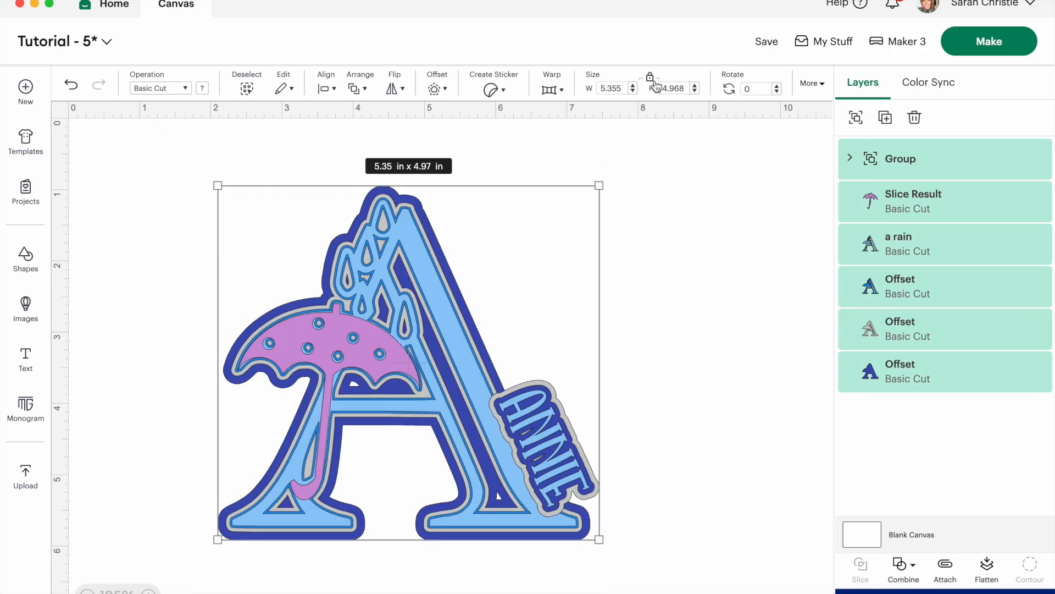
left_click(437, 88)
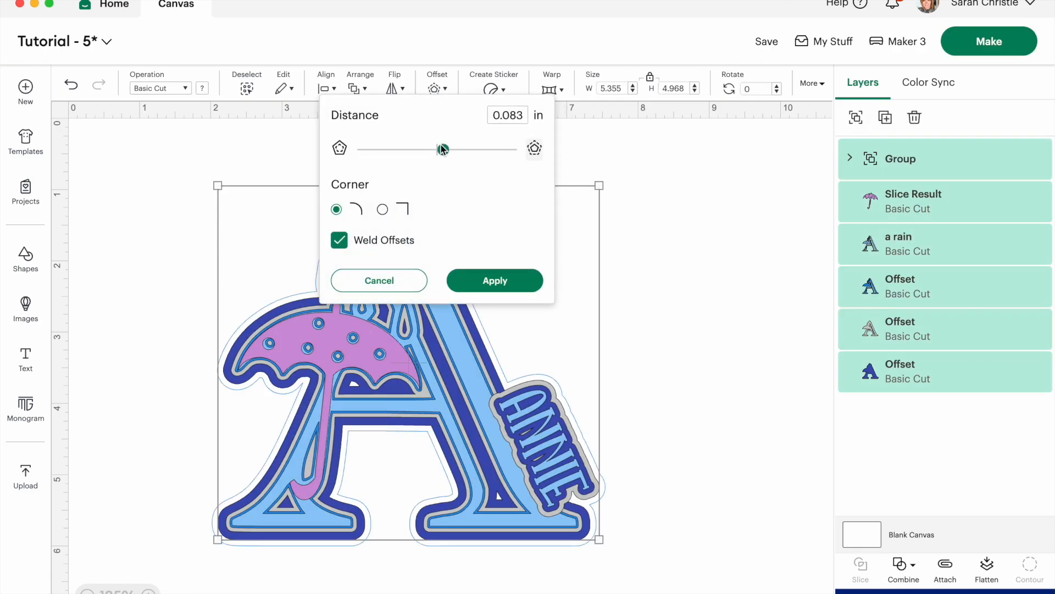
left_click_drag(442, 149, 446, 145)
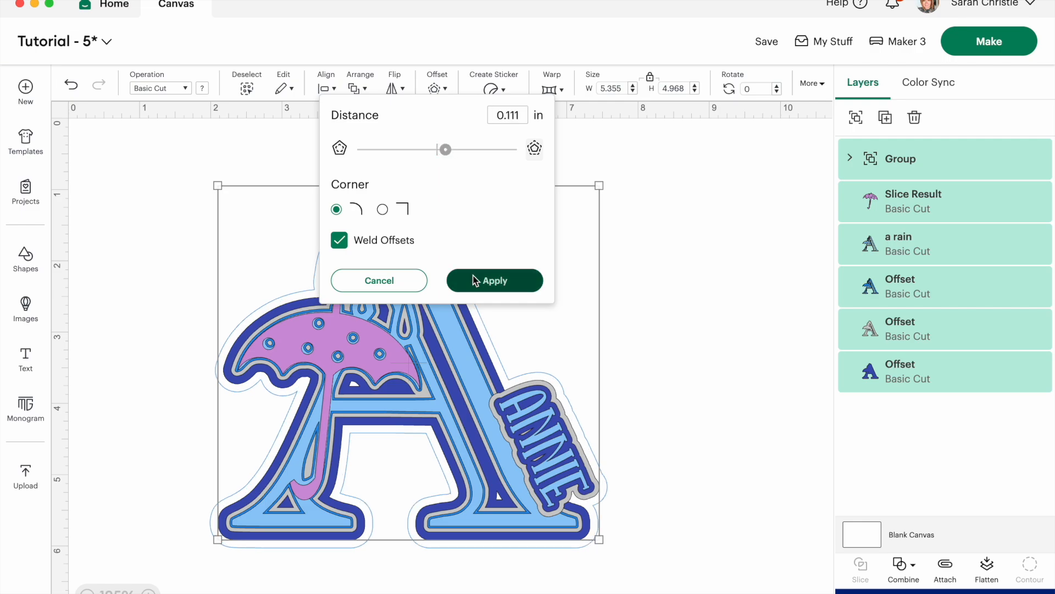
left_click(479, 280)
left_click(203, 88)
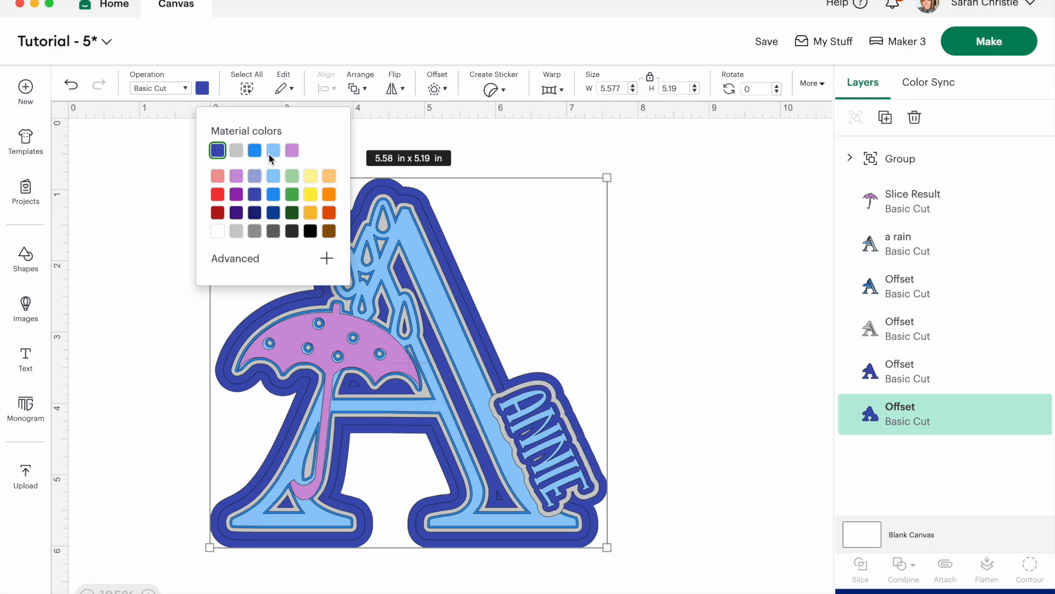
left_click(272, 151)
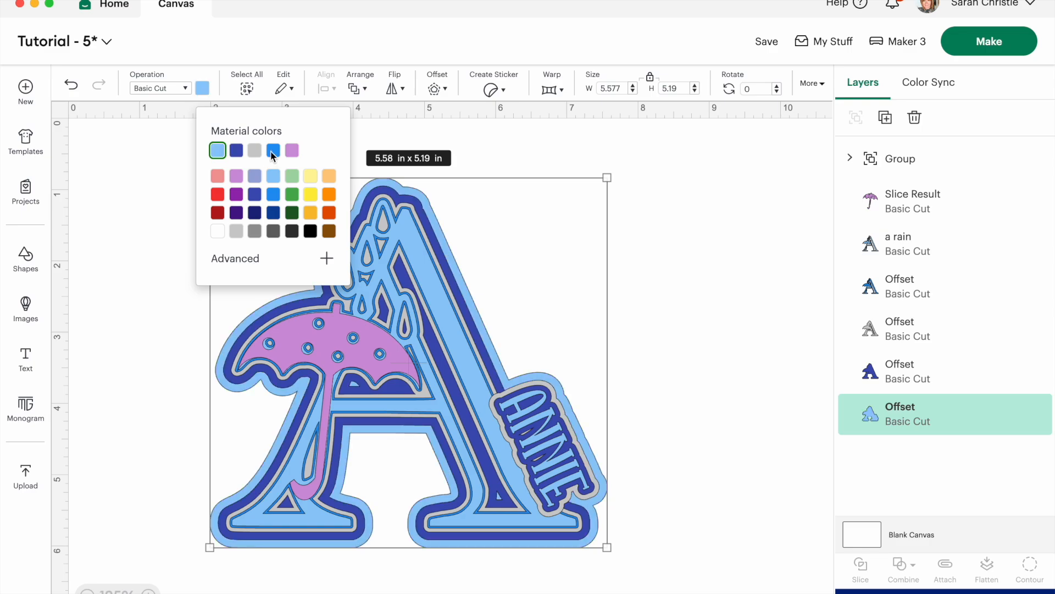
left_click(288, 174)
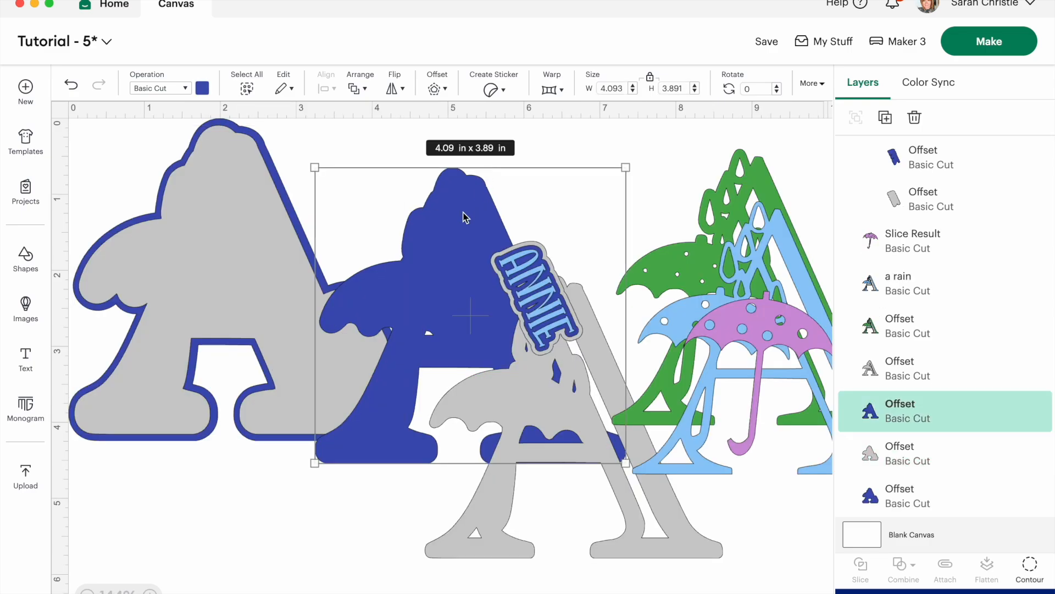
Stack the dark blue and light gray letter layers on the outer offsets, and move the name group slightly to the left.
left_click_drag(445, 182, 229, 181)
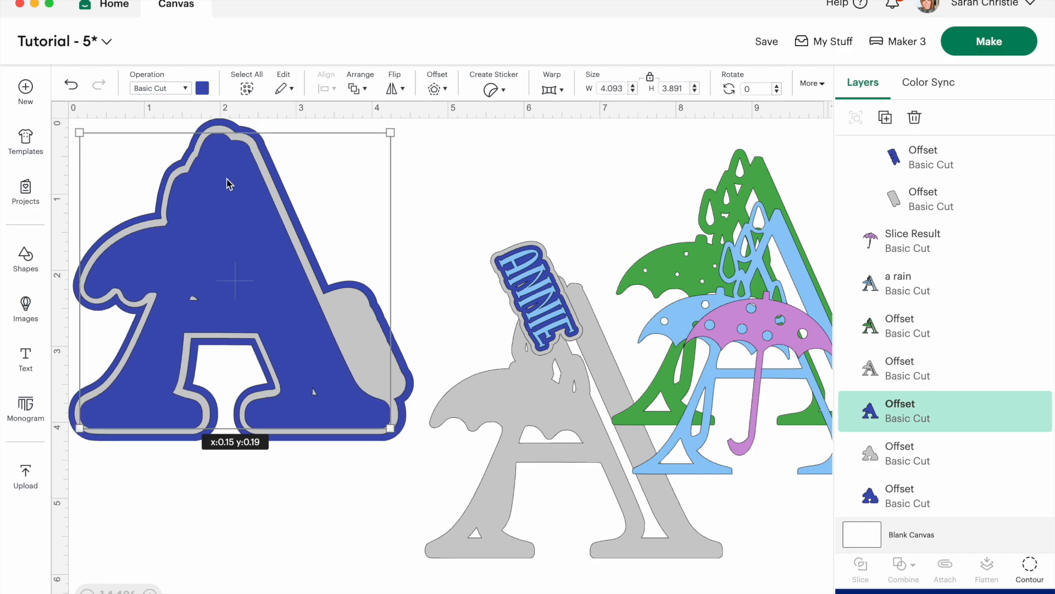
left_click(520, 434)
left_click_drag(520, 434, 184, 294)
left_click_drag(523, 272, 477, 276)
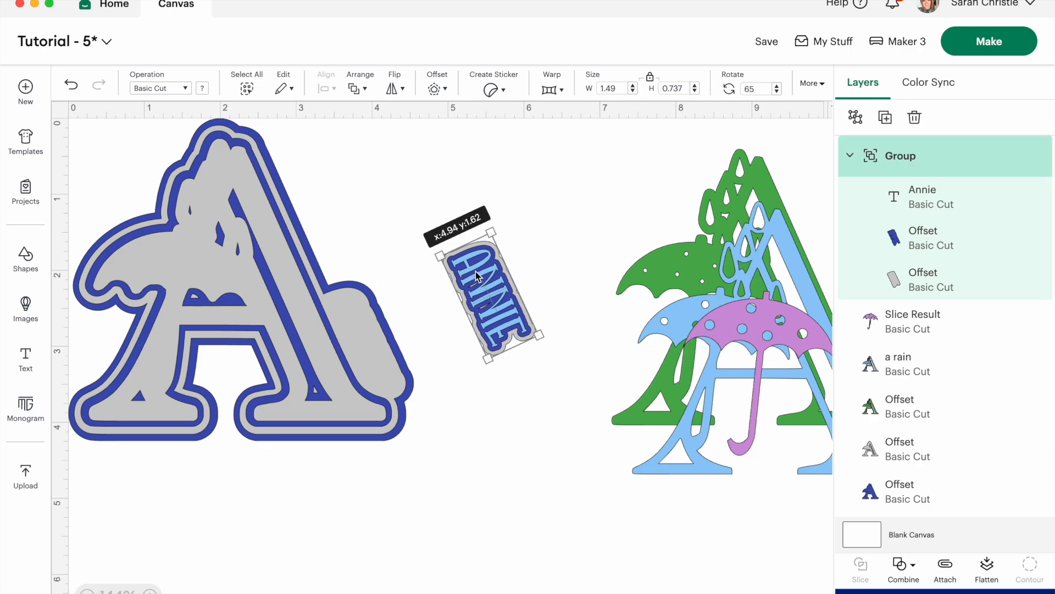
left_click(902, 201)
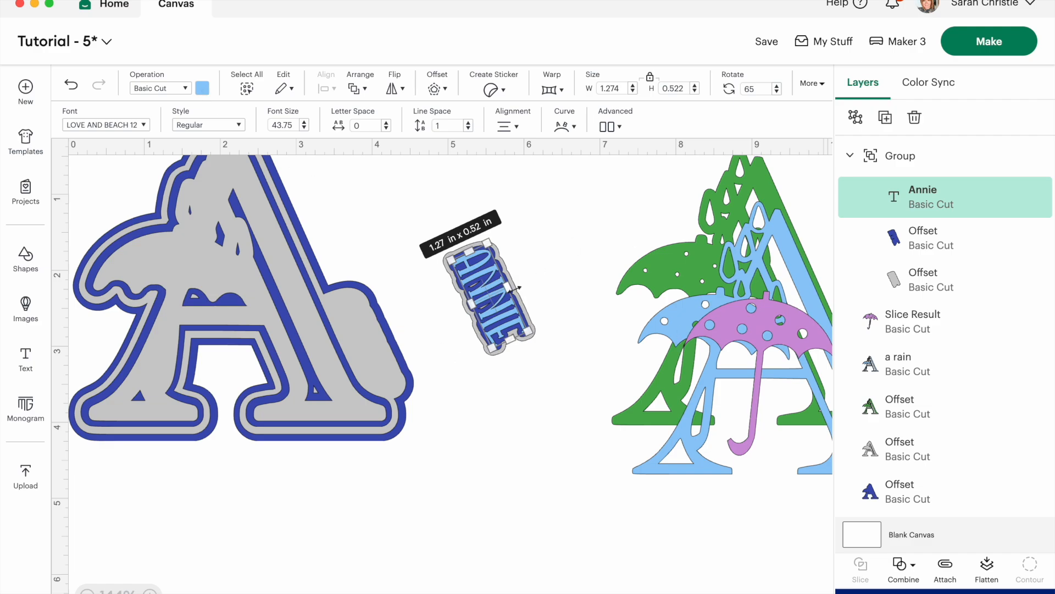
left_click(394, 210)
left_click(546, 290)
Stack the light blue letter, the green offset, the purple umbrella and the name group in place on the letter layers.
left_click_drag(682, 217, 68, 165)
left_click_drag(183, 236, 206, 234)
left_click_drag(704, 239, 200, 244)
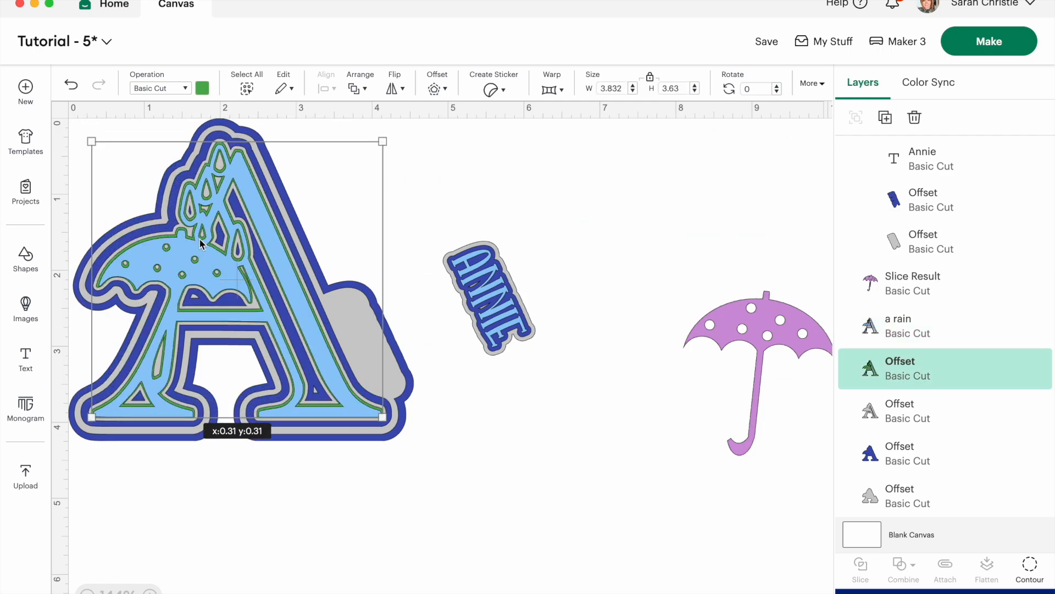
left_click_drag(717, 318, 133, 256)
left_click_drag(444, 276, 351, 338)
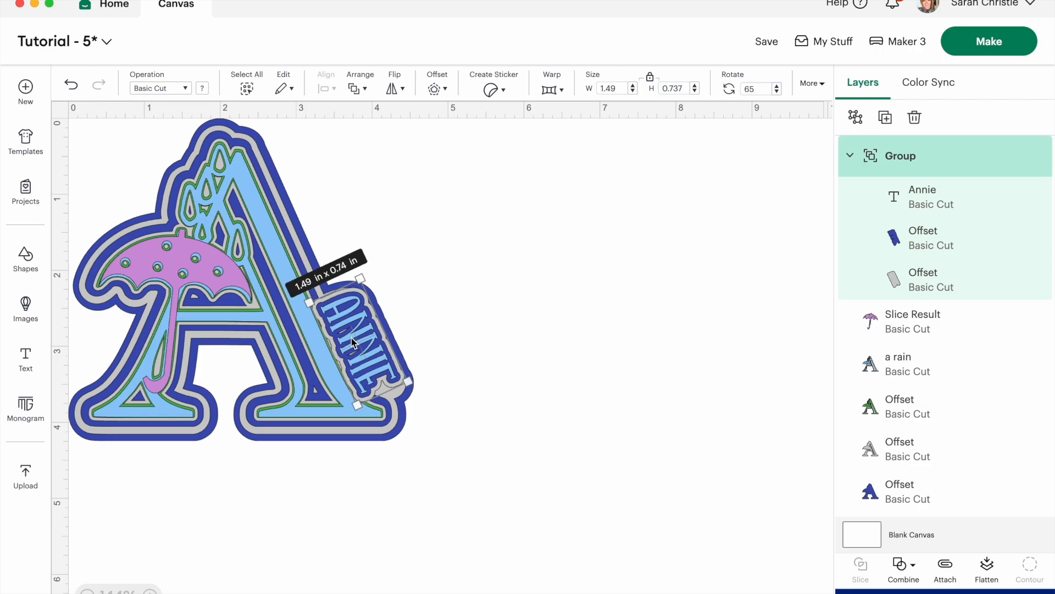
Move the light blue, green and light gray letter layers down to uncover the inner dark blue offset.
left_click(257, 190)
left_click(396, 221)
left_click_drag(227, 213, 229, 314)
left_click_drag(227, 170, 224, 222)
Color the inner dark blue letter offset light blue.
left_click(216, 145)
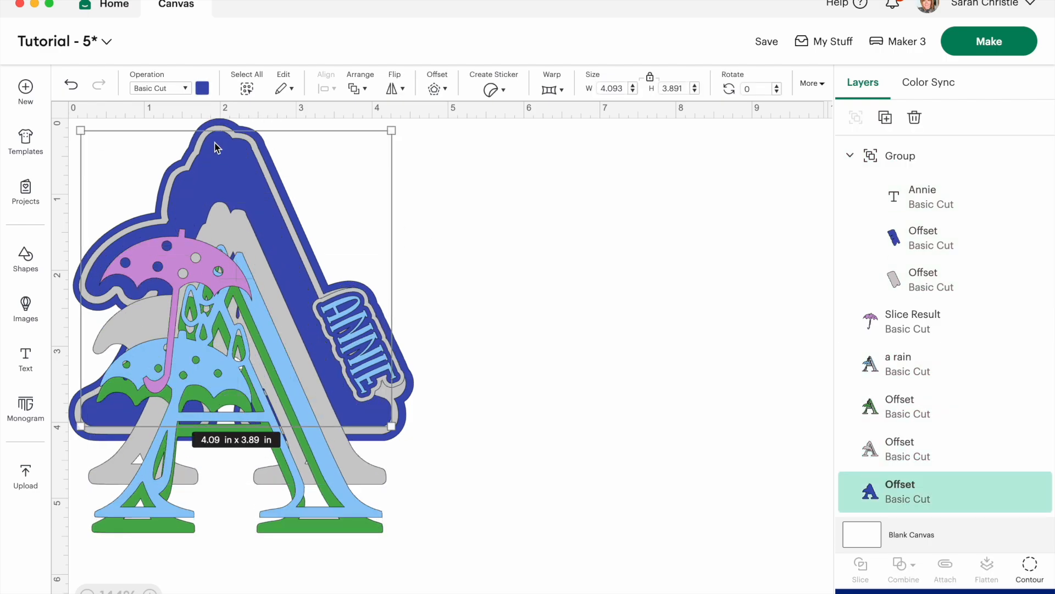
left_click(202, 88)
left_click(273, 150)
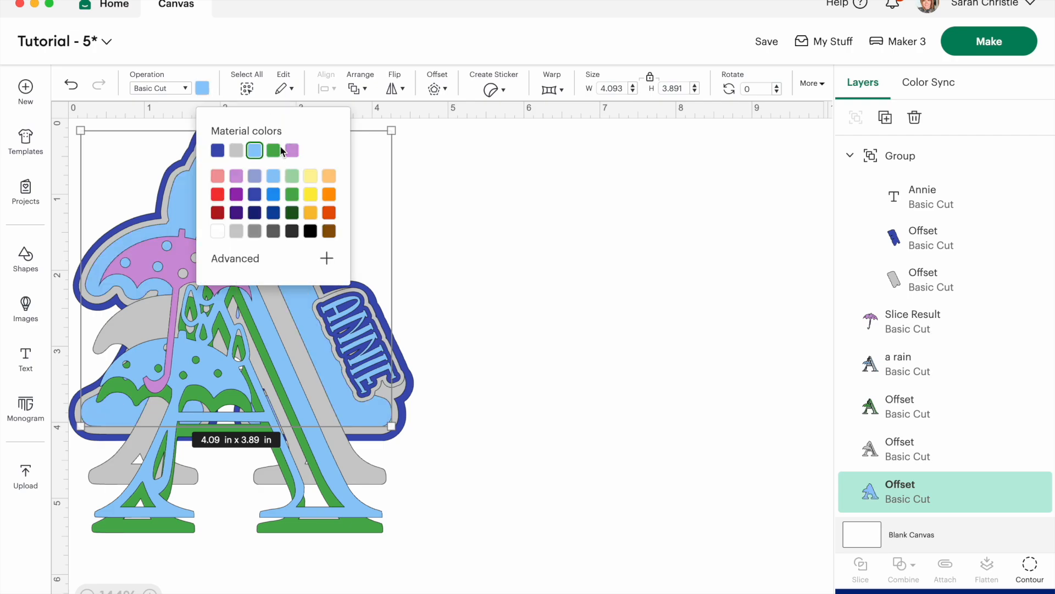
Move the light gray, light blue and green letter layers back up into alignment on the inner light blue offset.
left_click(531, 219)
left_click_drag(262, 147, 261, 164)
left_click_drag(269, 306, 252, 212)
left_click_drag(301, 513, 302, 402)
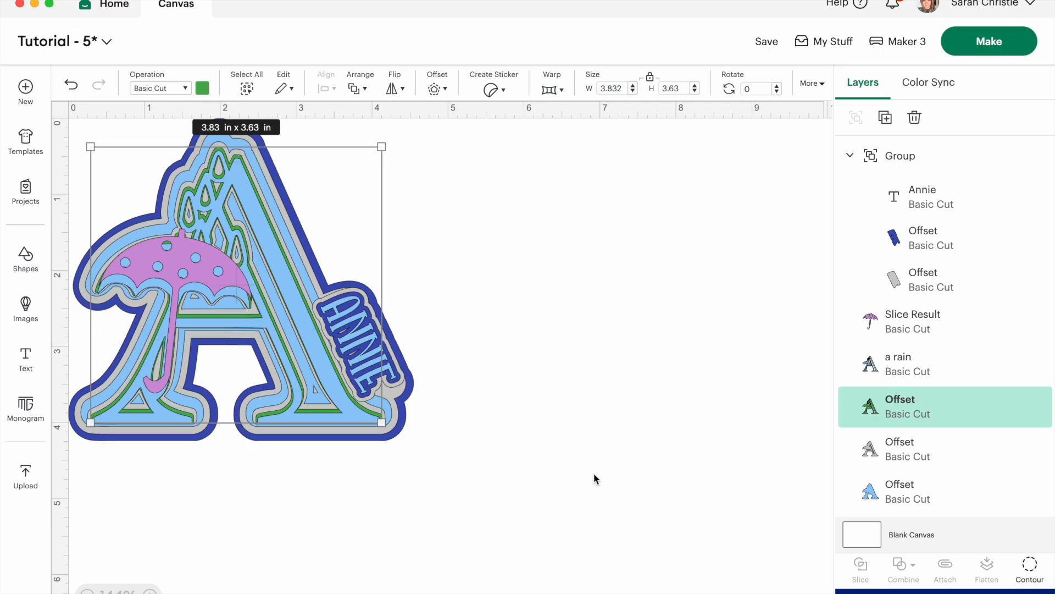
left_click(489, 380)
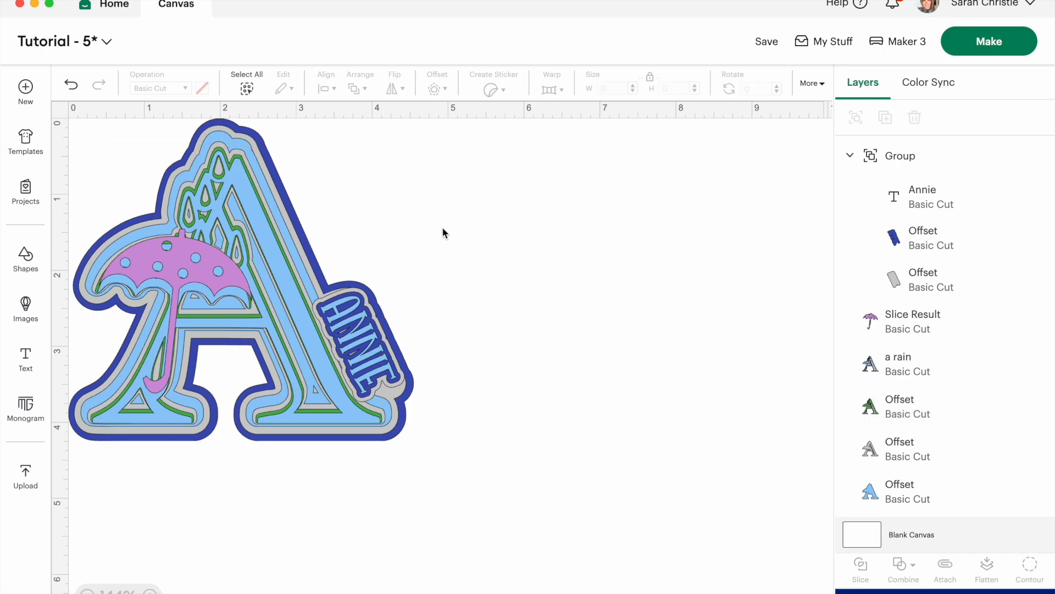
Send the project to cut preparation with all materials loaded on a 12 in x 12 in mat.
left_click(988, 44)
left_click(461, 187)
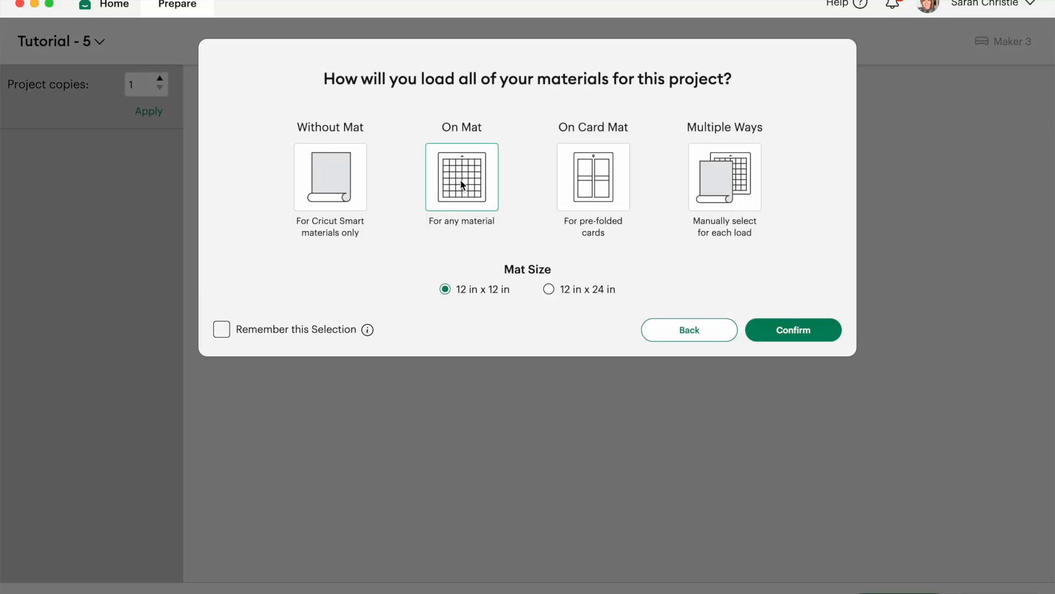
left_click(795, 331)
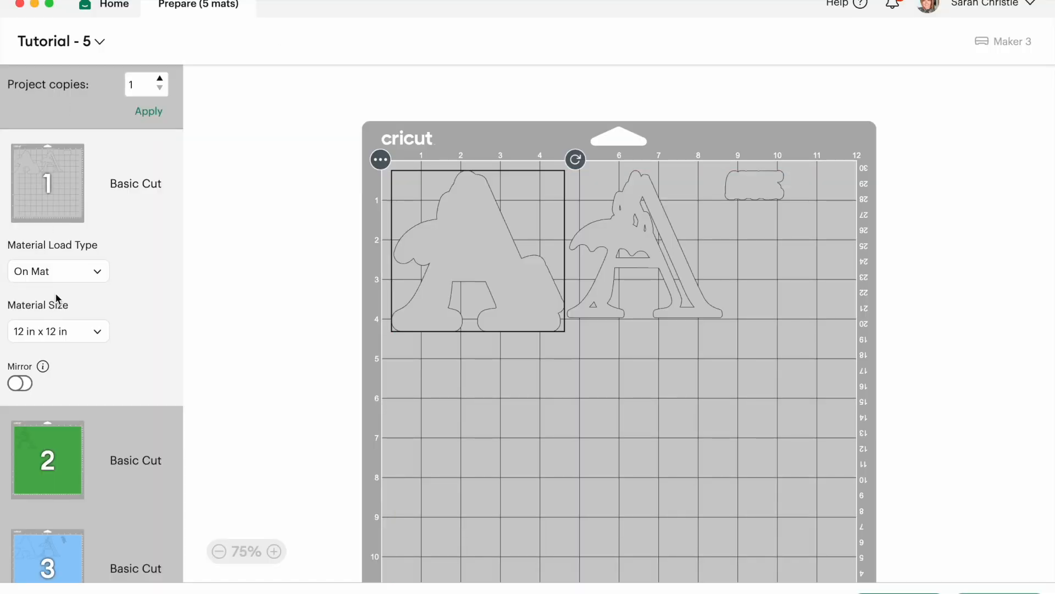
Move the green letter offset from its own mat onto the light gray mat and place it below the other pieces, near the 7-inch mark.
left_click(44, 461)
scroll(158, 444, "down", 2)
scroll(159, 444, "up", 3)
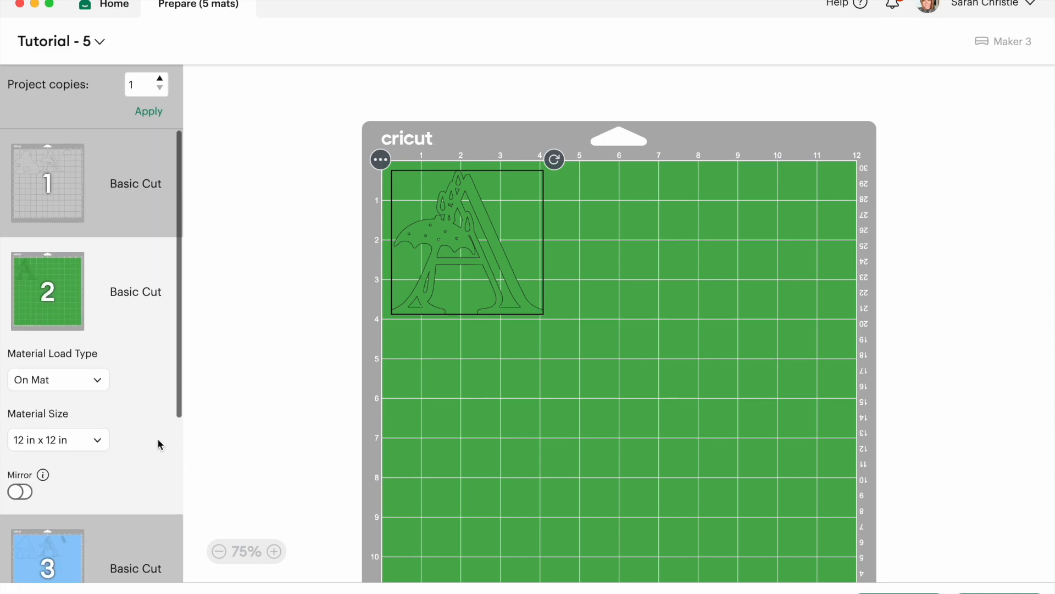
left_click(380, 160)
left_click(368, 198)
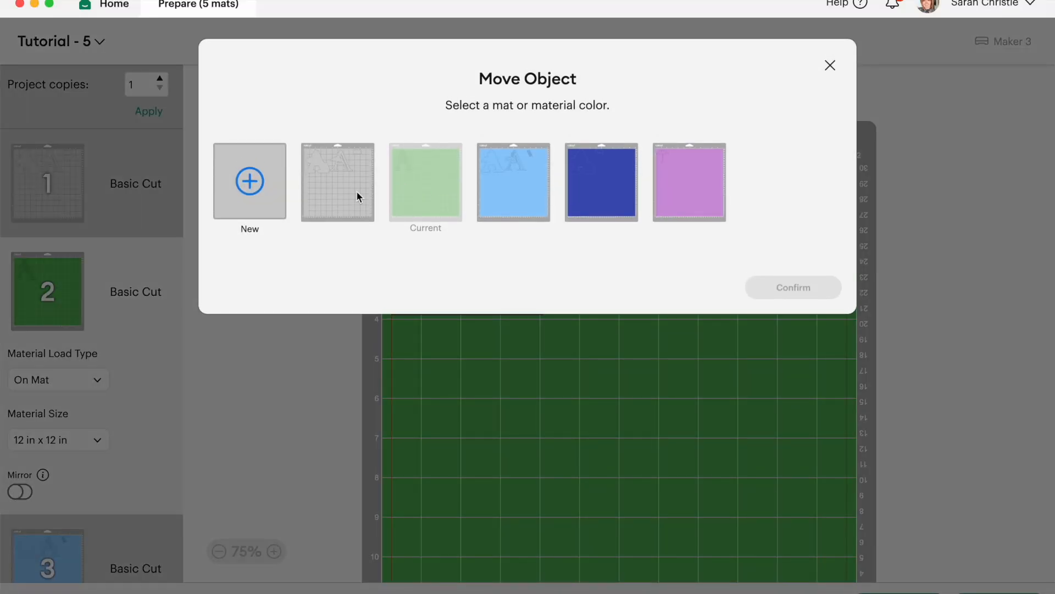
left_click(367, 187)
left_click(797, 292)
left_click_drag(476, 233, 475, 454)
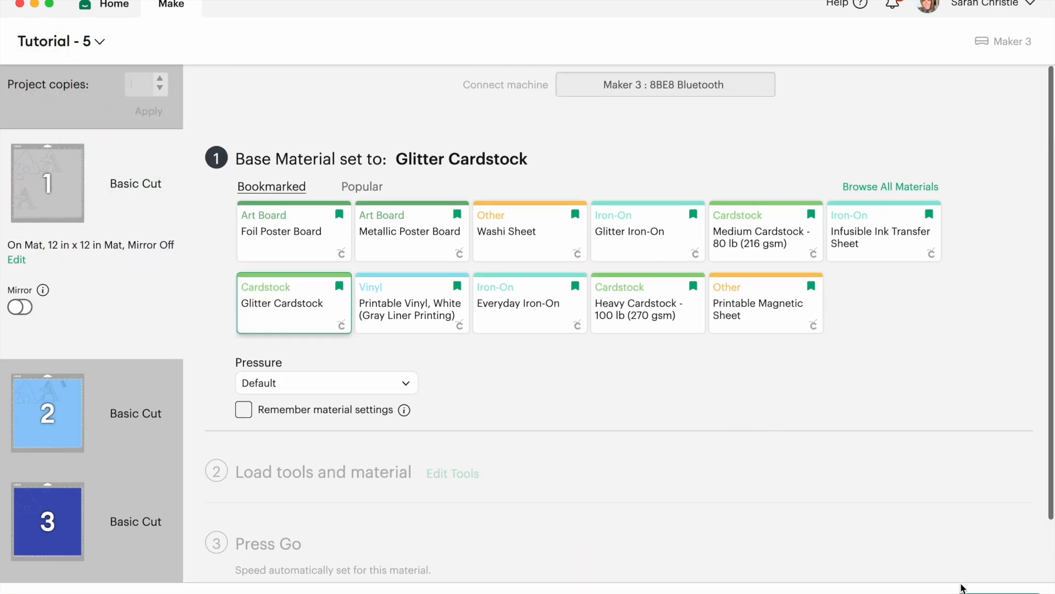
Cancel the cut and return to the mat preparation view.
left_click(1000, 592)
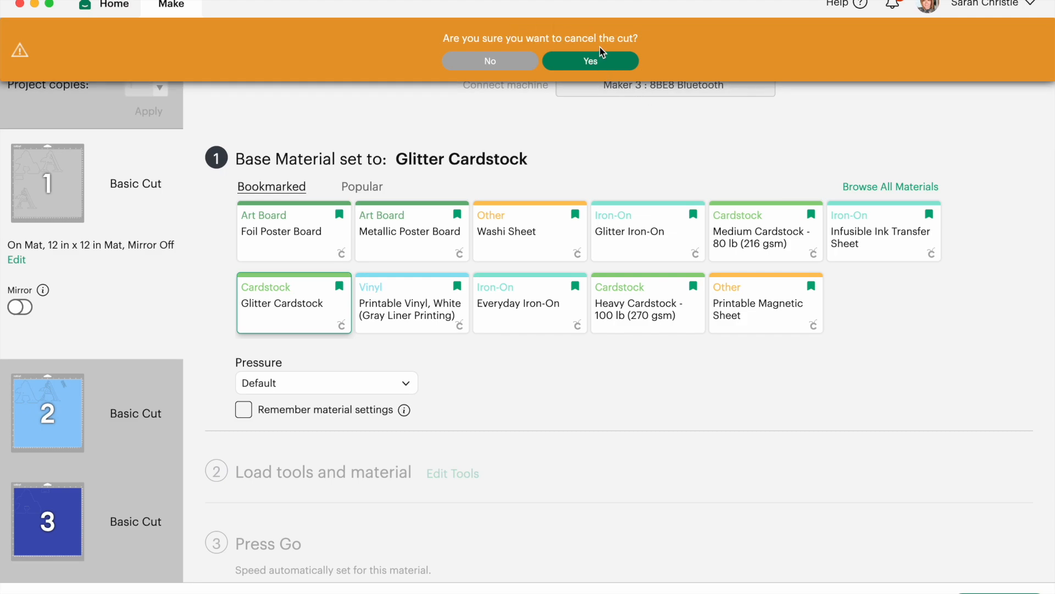
left_click(598, 61)
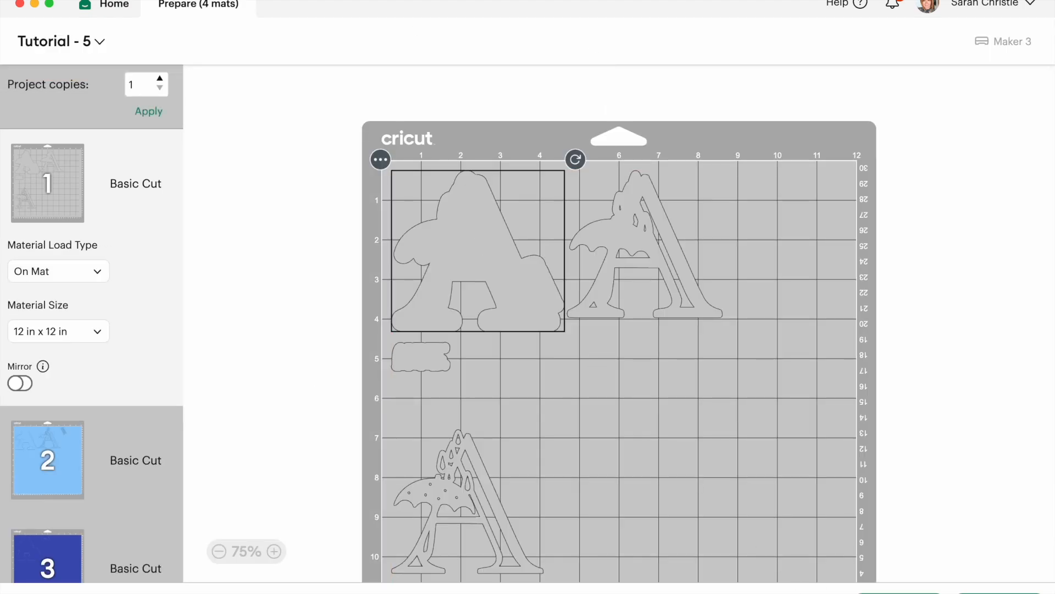